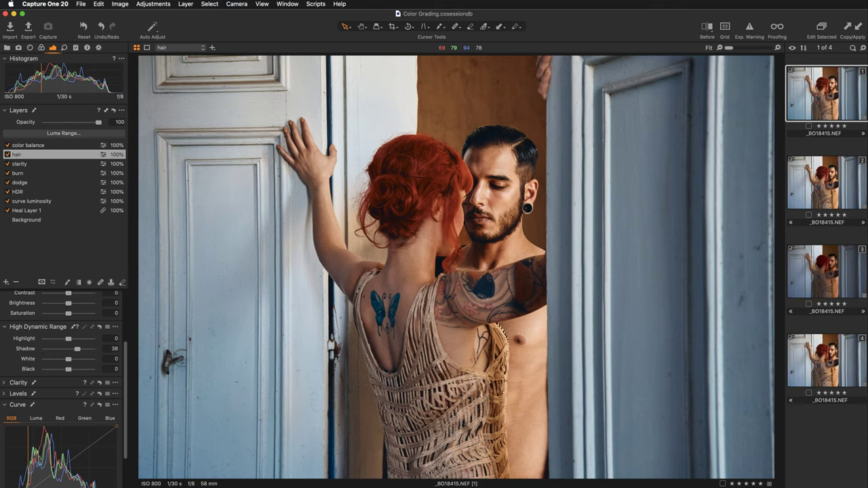
# Step: Compare the before and after versions of the first variant across the whole photo using the split-view slider, and turn the comparison off
pyautogui.press('y')
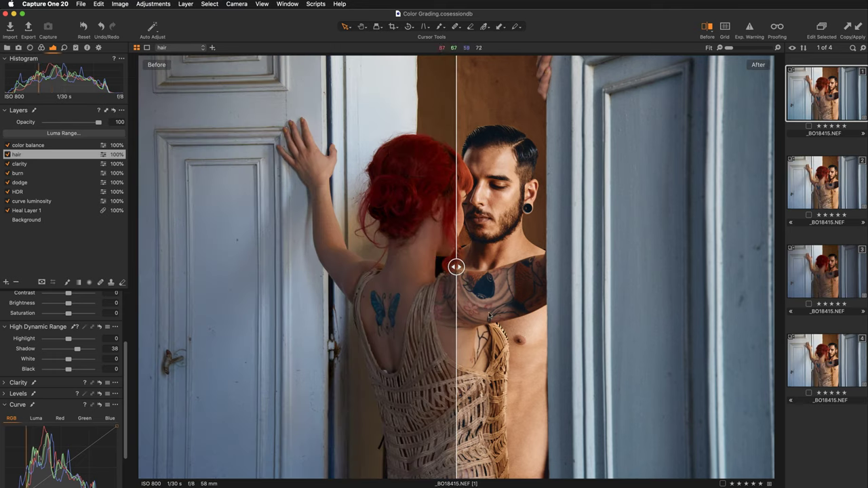
pyautogui.moveTo(455, 271); pyautogui.dragTo(741, 280)
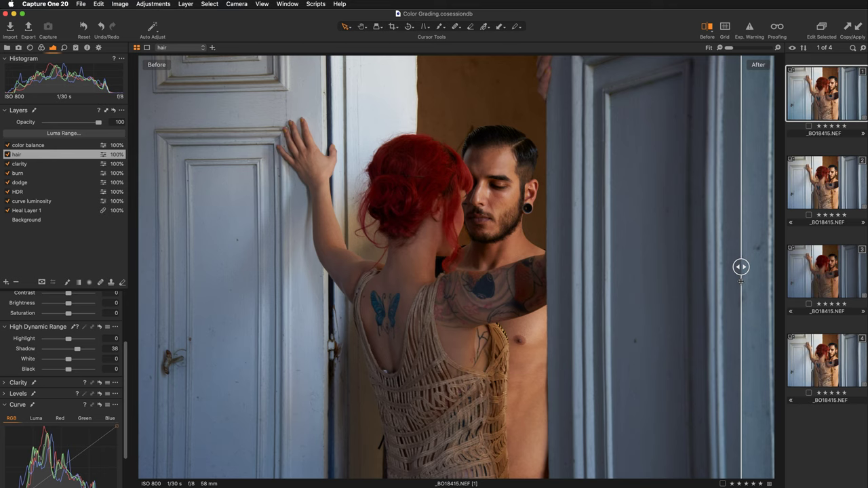
pyautogui.moveTo(741, 280); pyautogui.dragTo(158, 266)
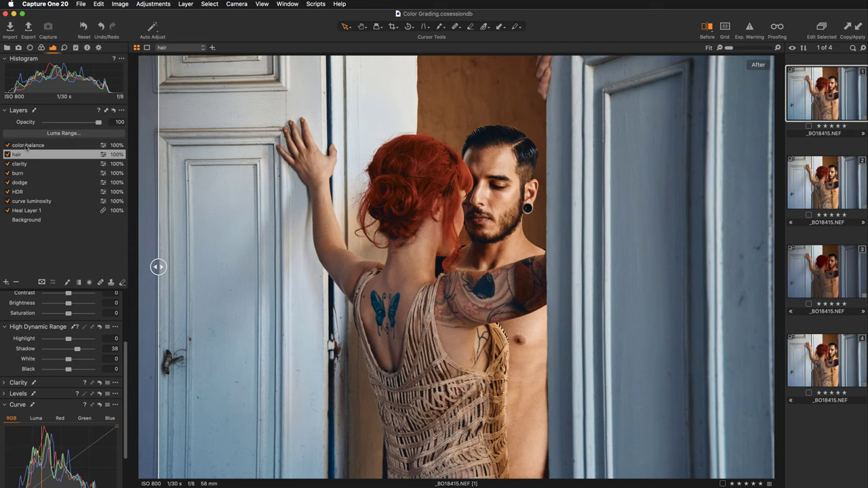
pyautogui.click(709, 28)
pyautogui.click(732, 29)
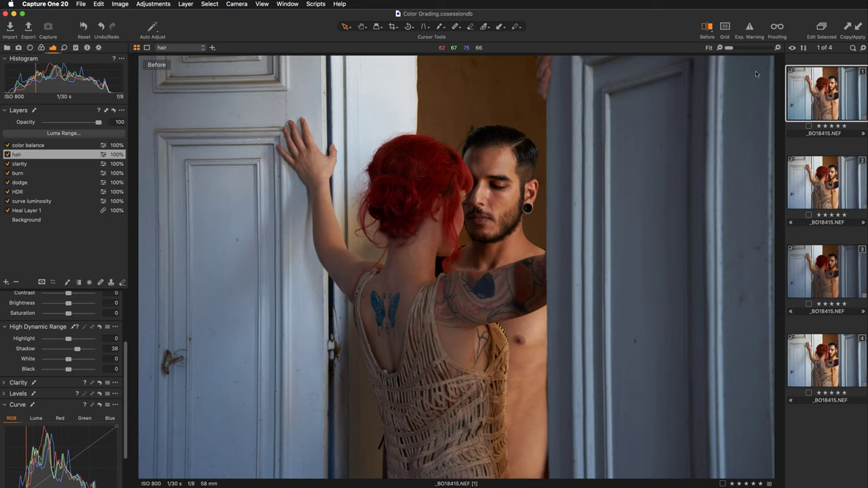
pyautogui.press('y')
# Step: Select the third variant and enable its Heal Layer 1 and curve luminosity layers
pyautogui.click(820, 261)
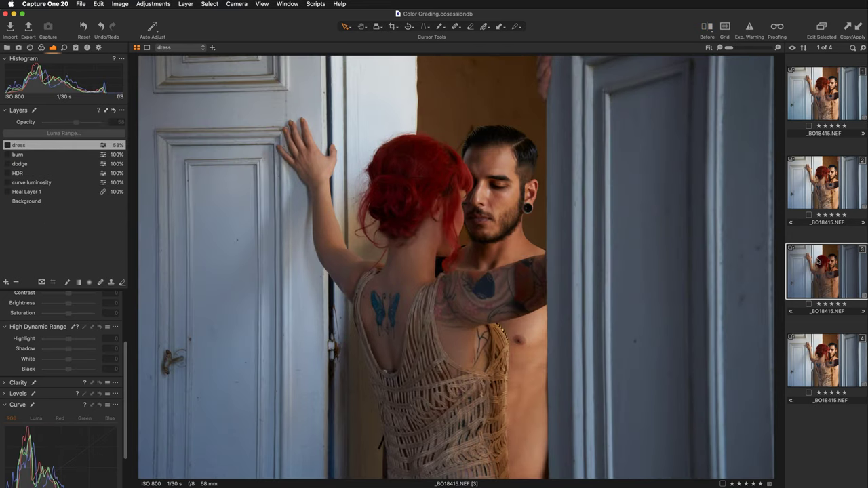
pyautogui.click(18, 194)
pyautogui.click(6, 192)
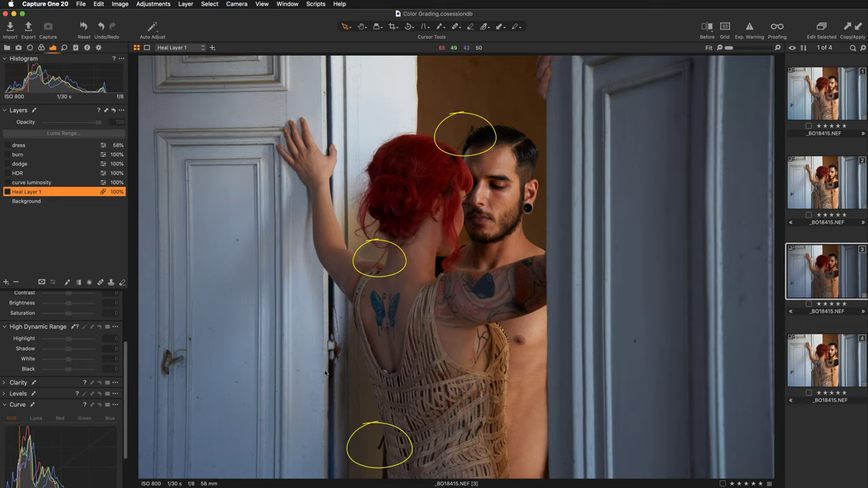
pyautogui.click(6, 193)
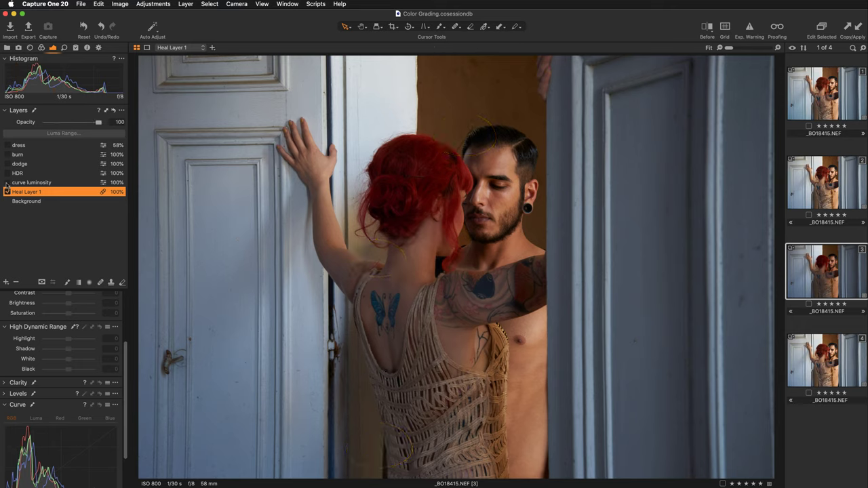
pyautogui.click(6, 183)
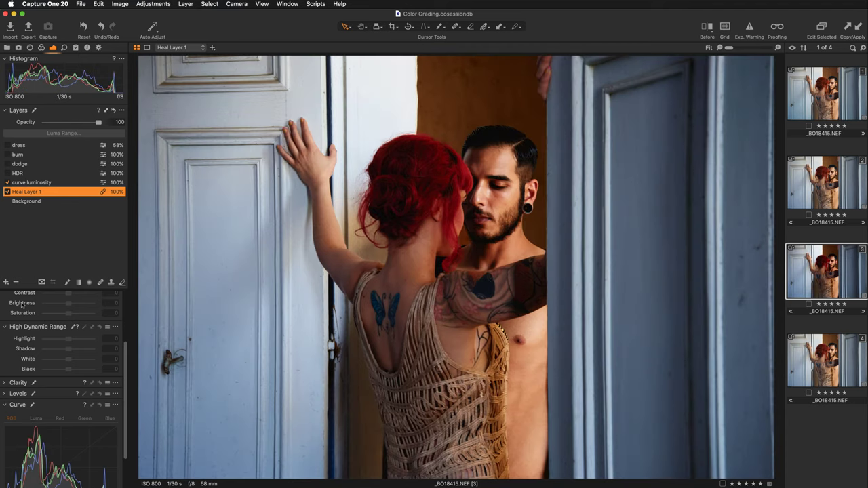
# Step: Detach the Curve tool as an enlarged floating window and select the curve luminosity layer to show its curve
pyautogui.moveTo(57, 404); pyautogui.dragTo(203, 139)
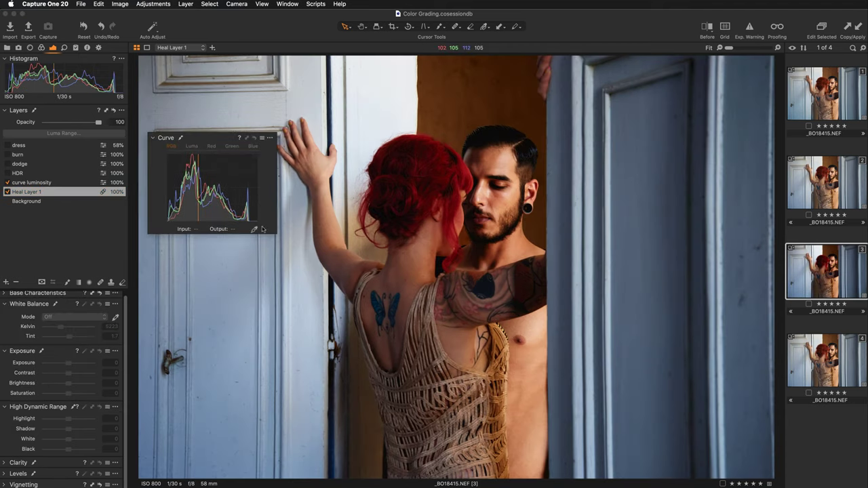
pyautogui.moveTo(274, 234); pyautogui.dragTo(297, 351)
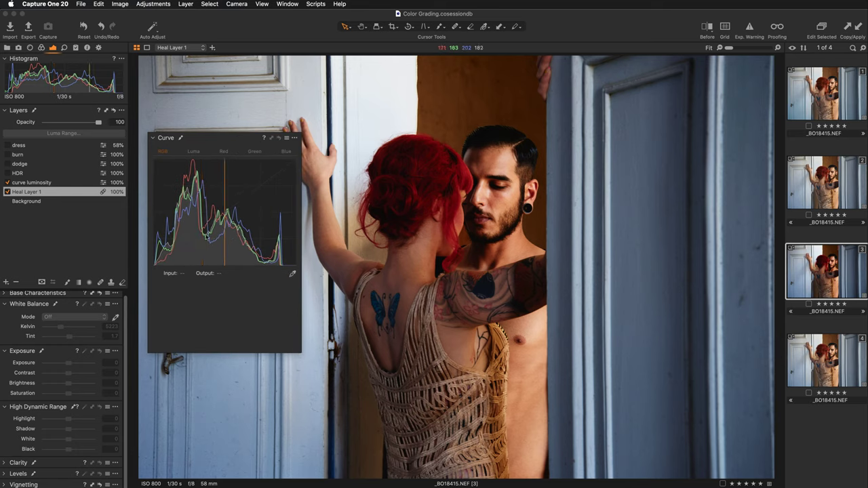
pyautogui.click(52, 186)
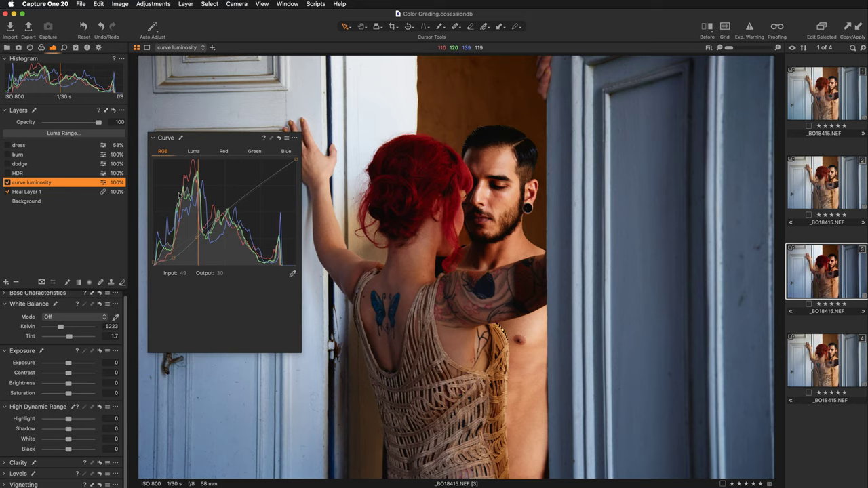
# Step: Examine the curve luminosity layer's Luma and RGB curves, and compare the image with the layer off and on
pyautogui.click(194, 152)
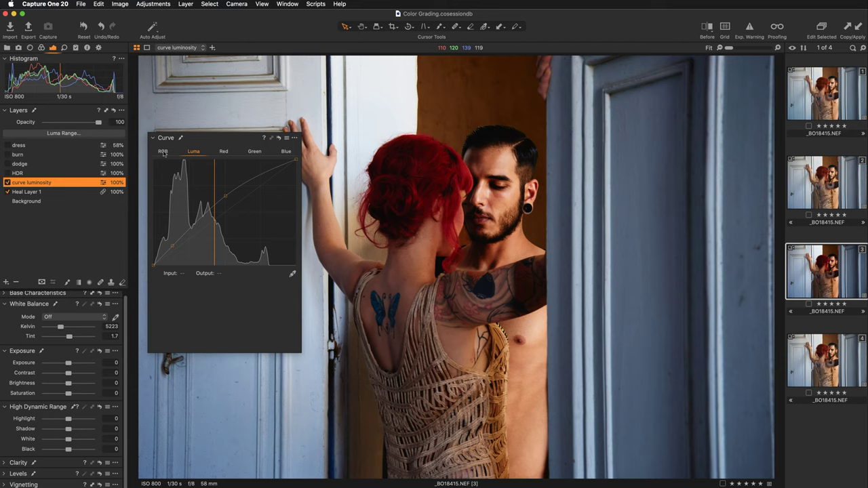
pyautogui.click(162, 152)
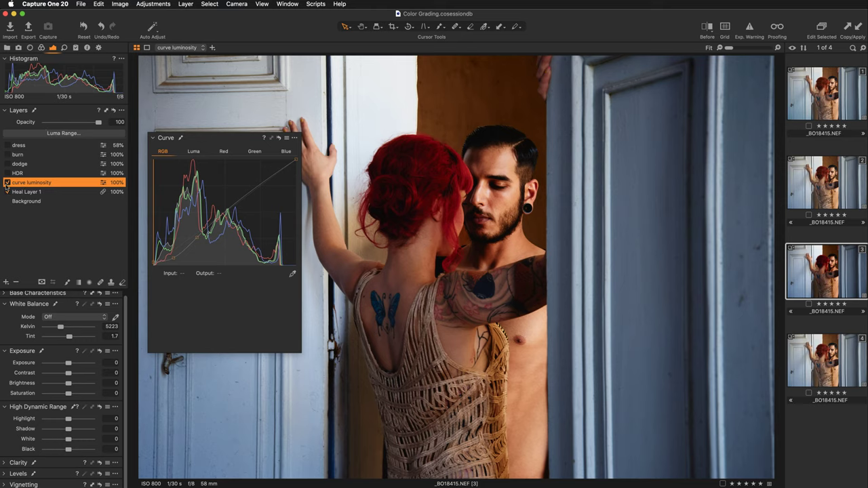
pyautogui.click(7, 182)
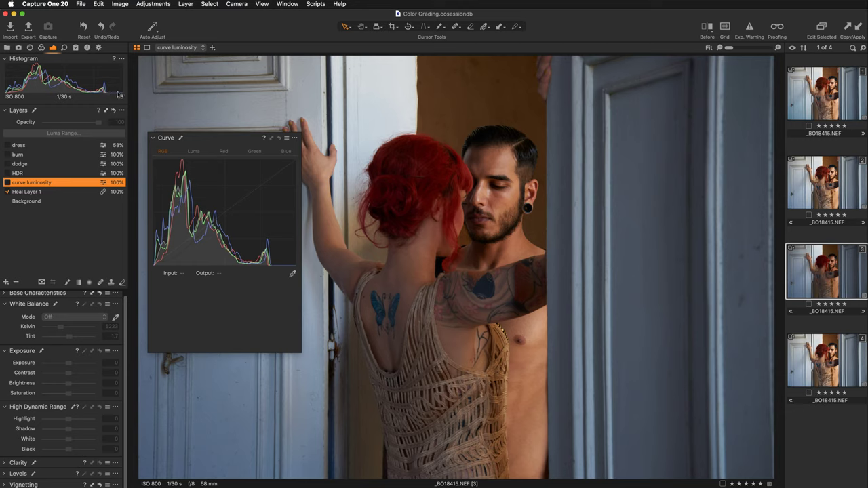
pyautogui.click(7, 183)
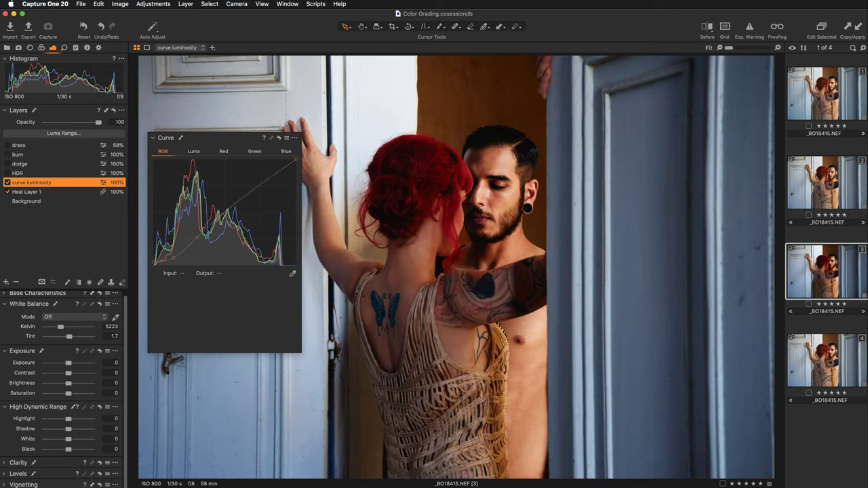
# Step: Compare the image with and without the HDR layer, leave the layer enabled and select it
pyautogui.click(8, 174)
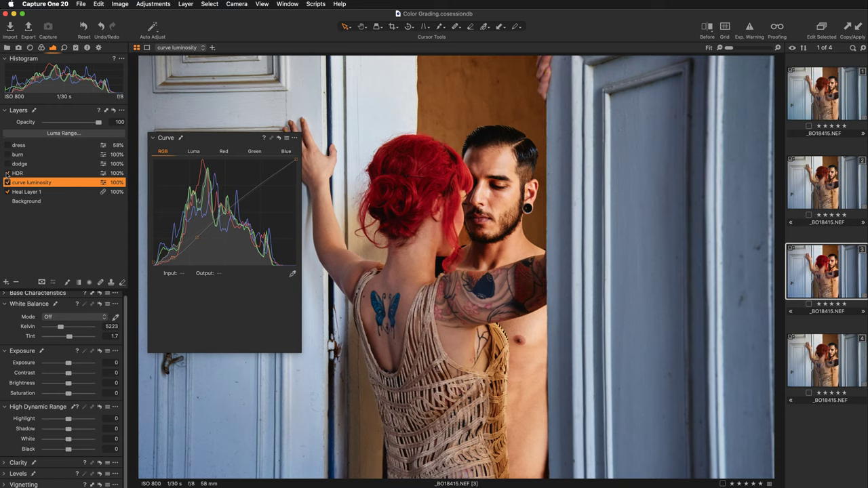
pyautogui.click(8, 174)
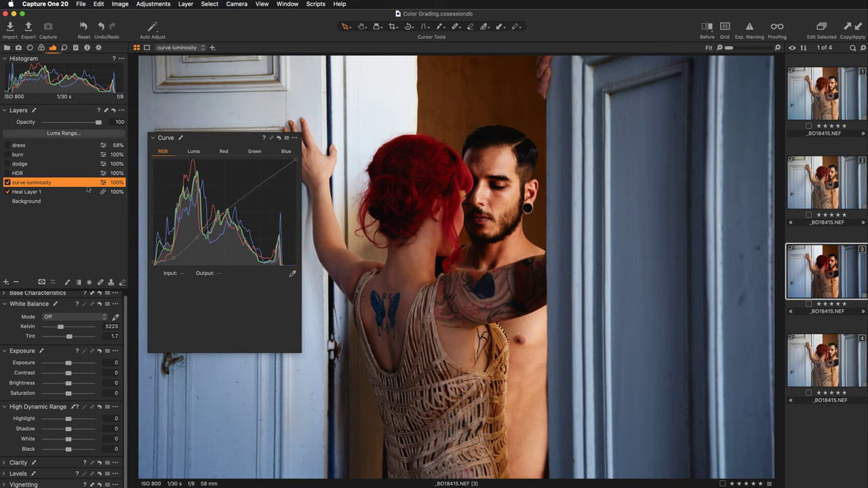
pyautogui.click(6, 173)
pyautogui.click(31, 174)
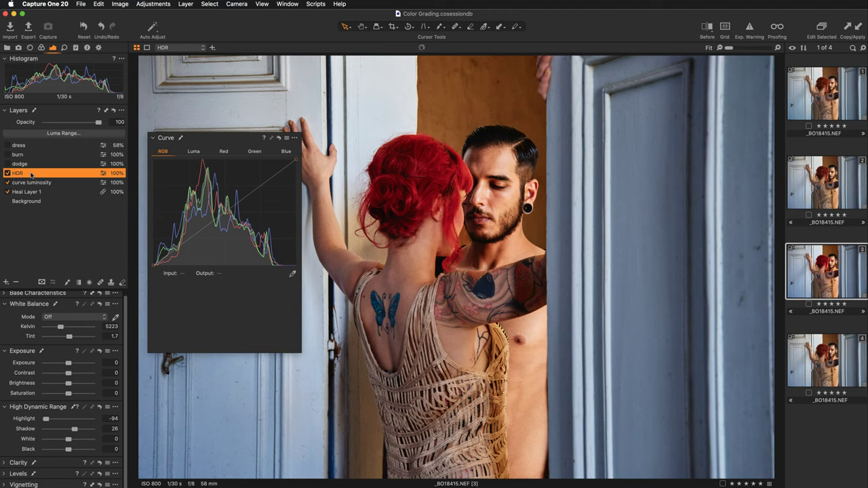
# Step: Reset the HDR layer's Shadow adjustment to preview the difference, and undo the reset
pyautogui.scroll(-1, 42, 370)
pyautogui.scroll(1, 42, 370)
pyautogui.doubleClick(28, 431)
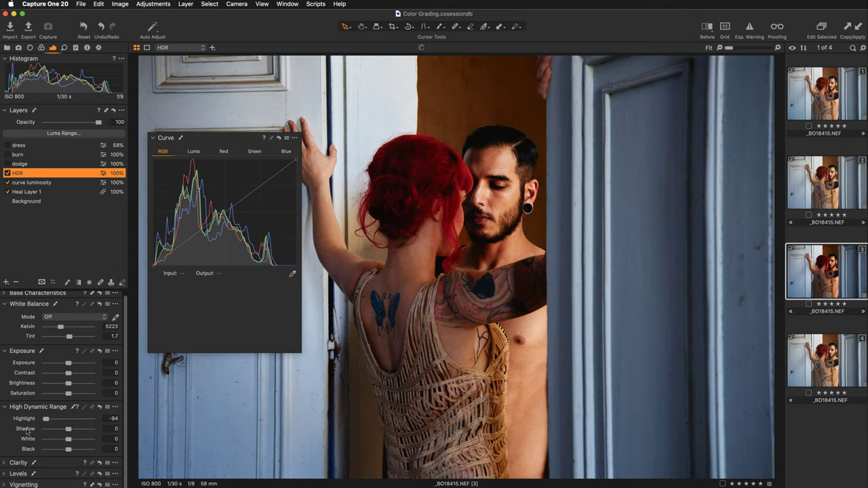
pyautogui.press('super+z')
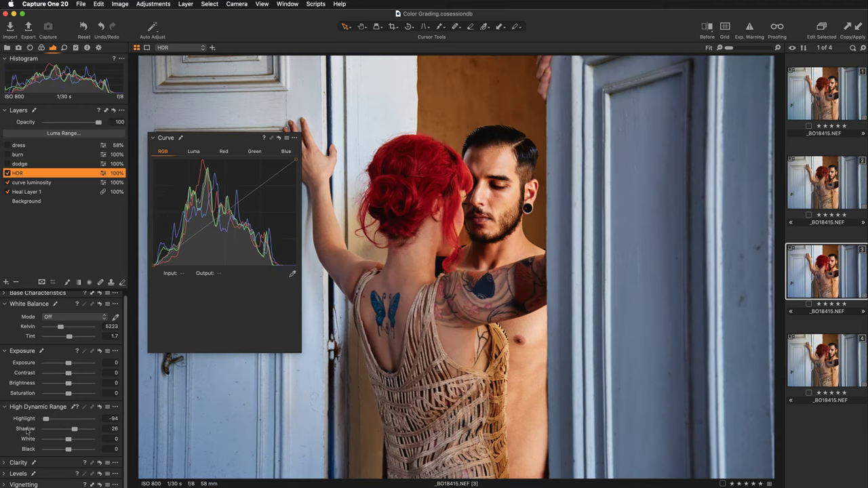
# Step: Enable the dodge, burn and dress layers on the third variant
pyautogui.click(7, 164)
pyautogui.click(8, 154)
pyautogui.click(8, 145)
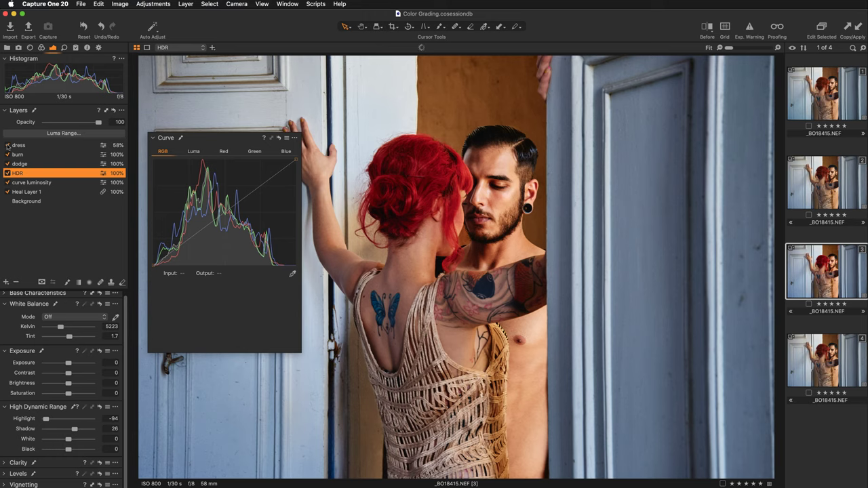
# Step: Select the dress layer and compare the full before view with the adjusted image
pyautogui.click(20, 145)
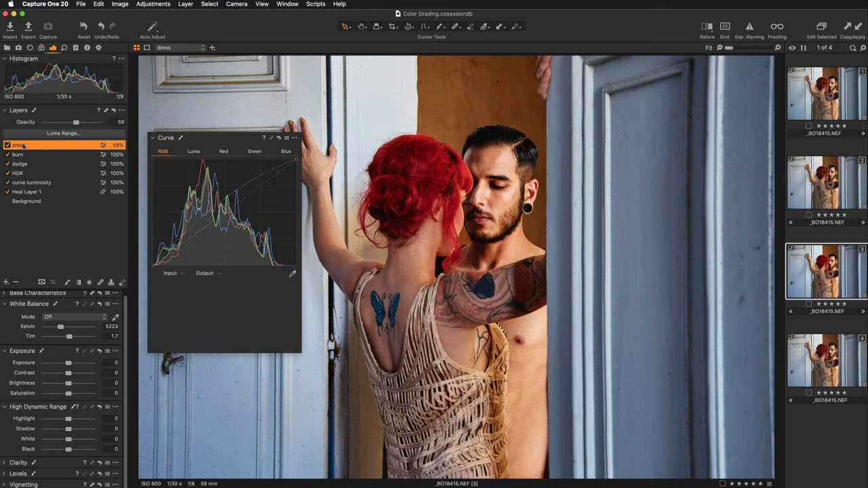
pyautogui.press('y')
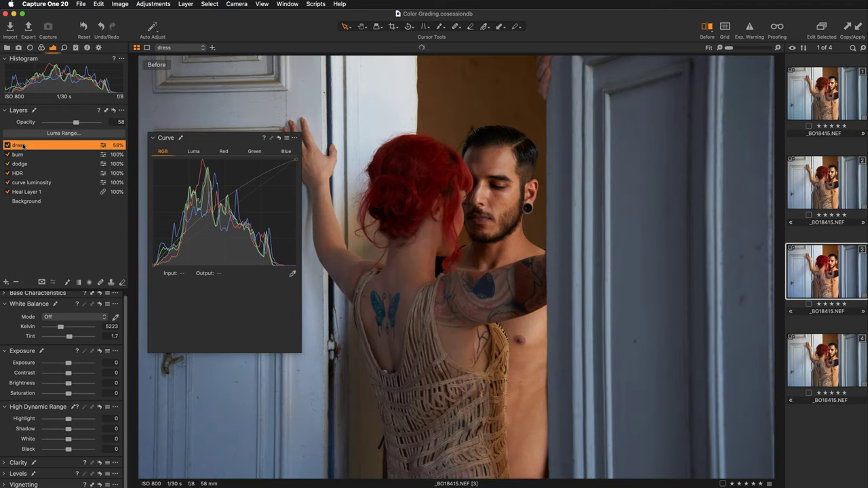
pyautogui.press('y')
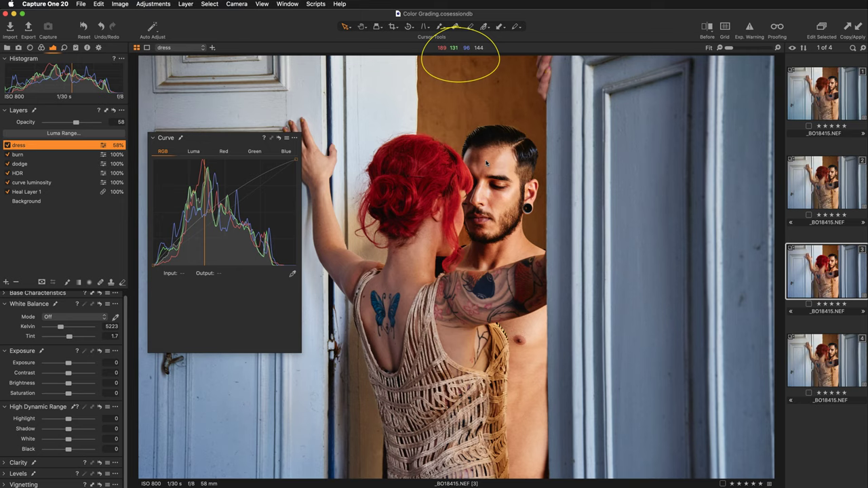
# Step: Switch to Adobe Color in Chrome and adjust the orange base colour C on the wheel to #F09E25
pyautogui.press('super+Tab')
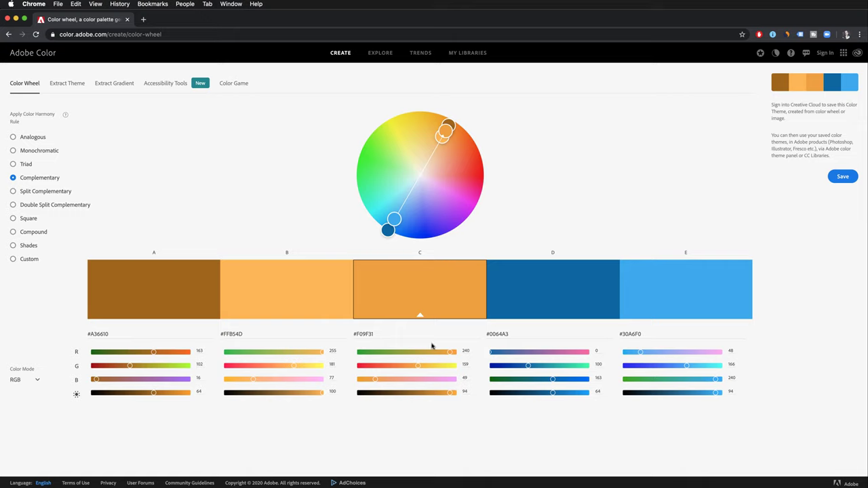
pyautogui.doubleClick(465, 351)
pyautogui.click(462, 392)
pyautogui.moveTo(445, 131); pyautogui.dragTo(444, 126)
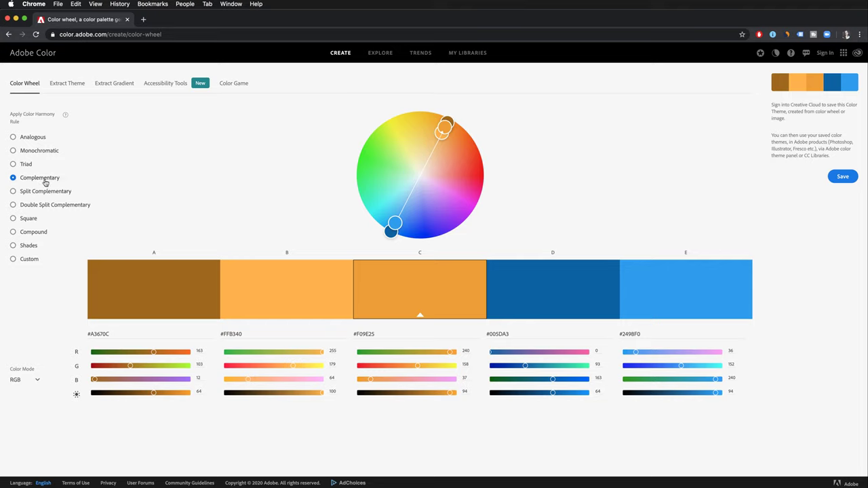
# Step: Preview the Triad, Monochromatic and Analogous harmony rules for the orange base colour
pyautogui.click(26, 164)
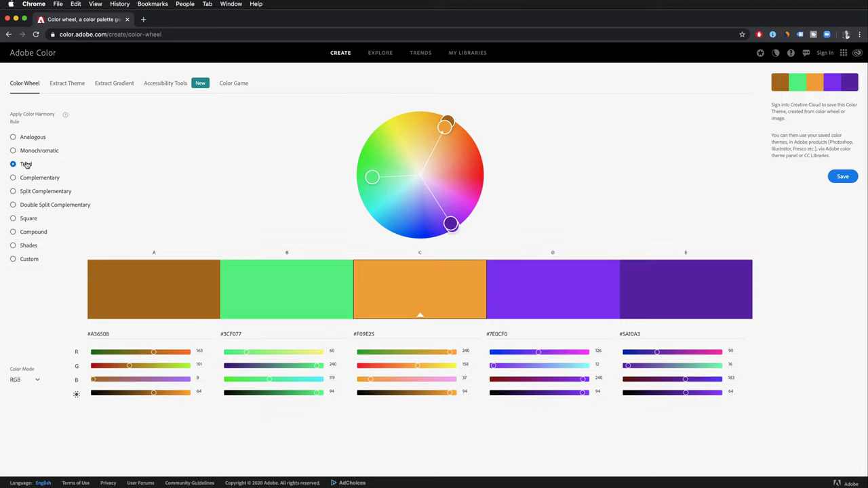
pyautogui.click(37, 153)
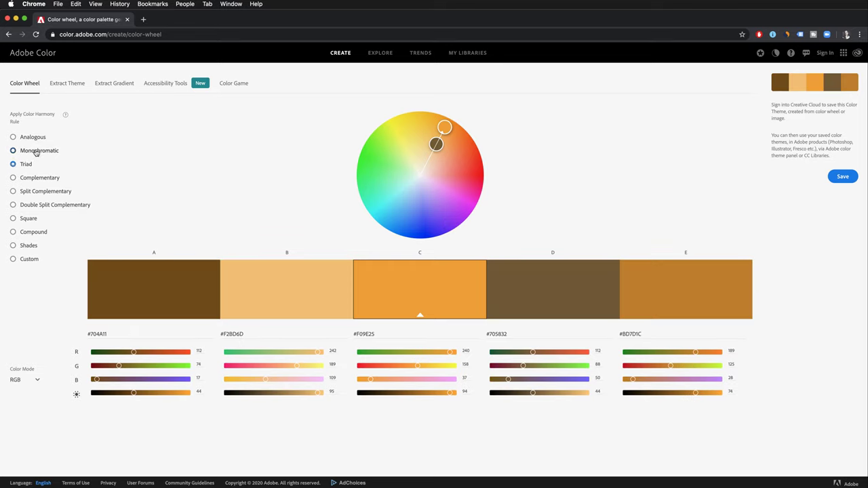
pyautogui.click(37, 138)
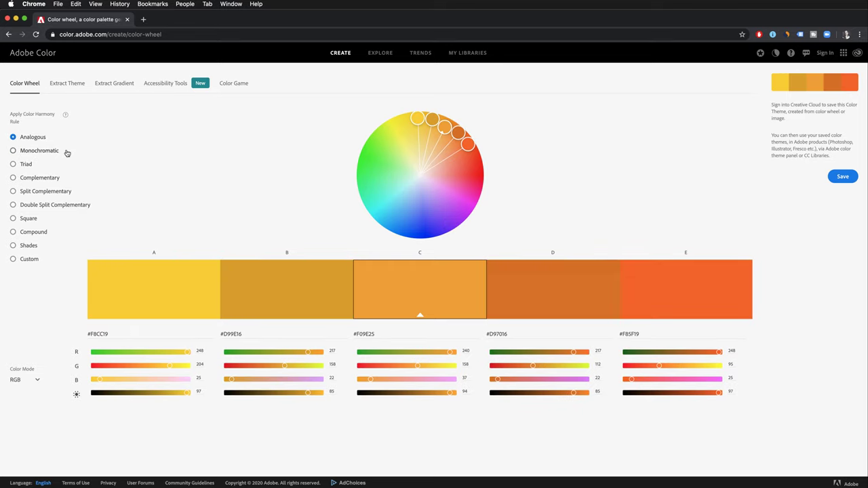
# Step: Apply the Complementary harmony rule and shift base colour C on the wheel to #F0A424
pyautogui.click(46, 179)
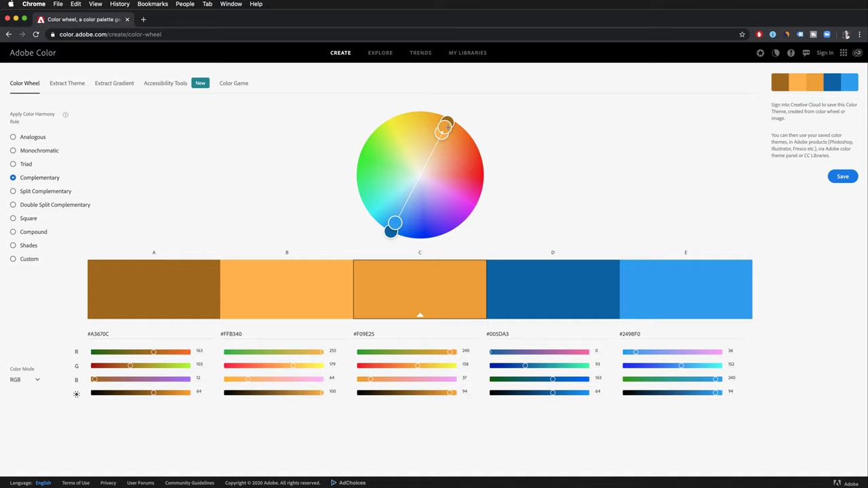
pyautogui.moveTo(444, 126); pyautogui.dragTo(439, 124)
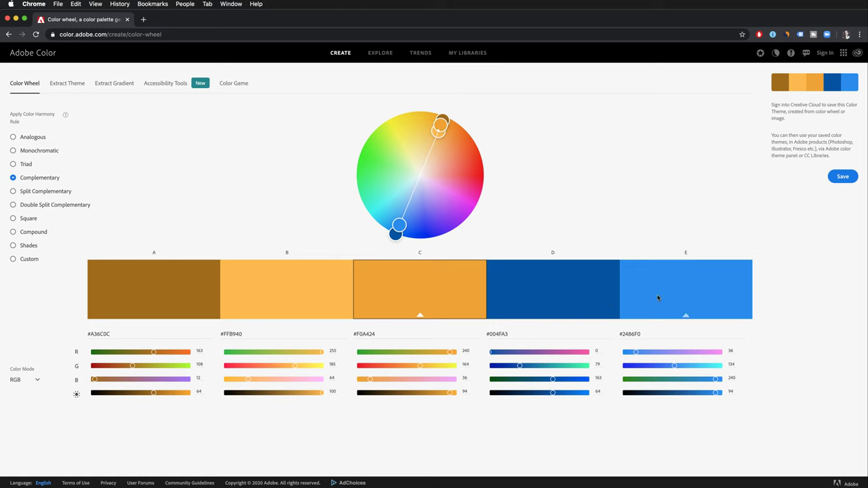
# Step: Switch back to Capture One and add a filled adjustment layer named "color grading"
pyautogui.press('super+Tab')
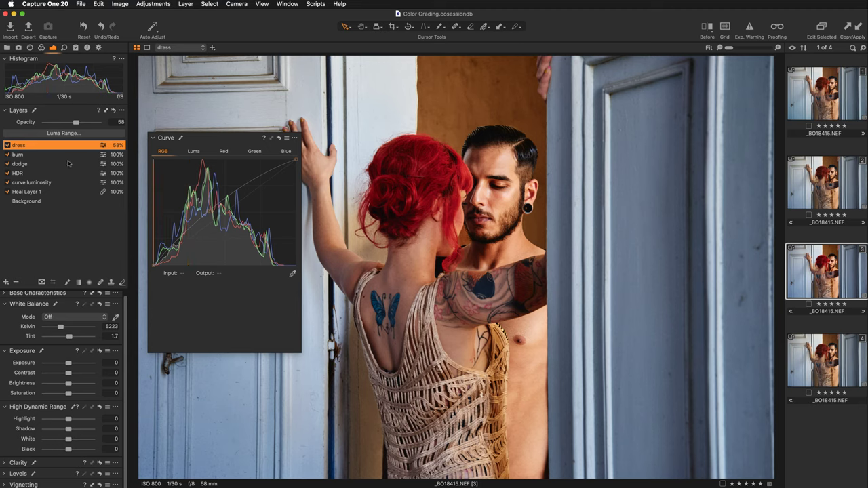
pyautogui.click(6, 284)
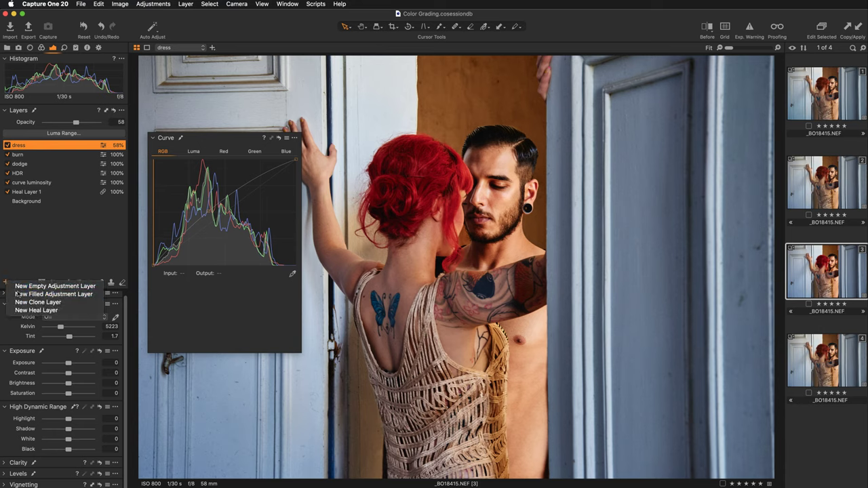
pyautogui.click(18, 294)
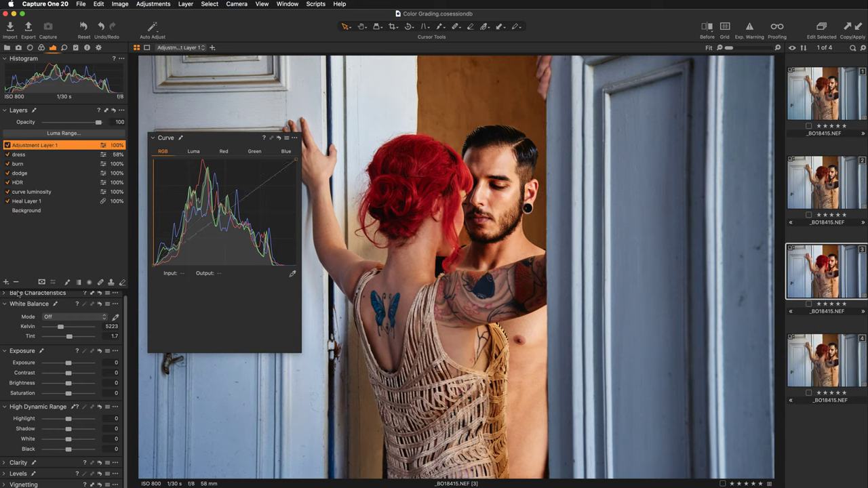
pyautogui.doubleClick(38, 145)
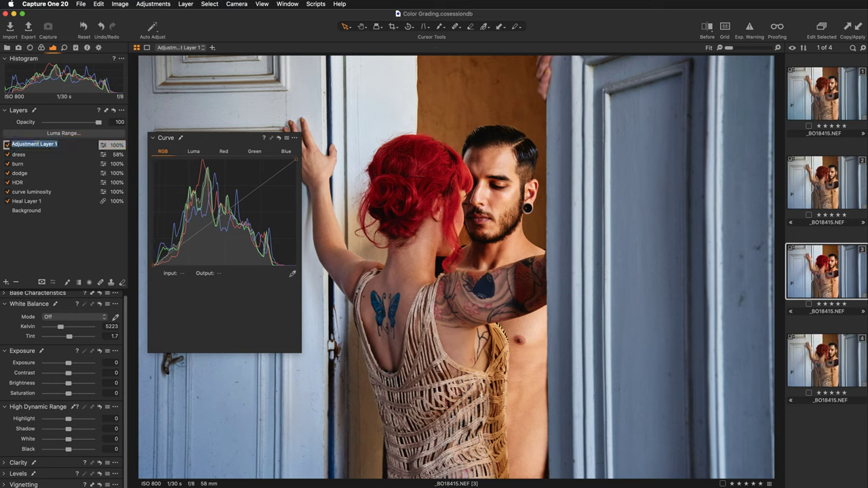
pyautogui.write('color grading')
pyautogui.press('Return')
# Step: Place the Color Balance tool as an enlarged floating window over the photo's upper left corner, showing its Master wheel
pyautogui.click(42, 48)
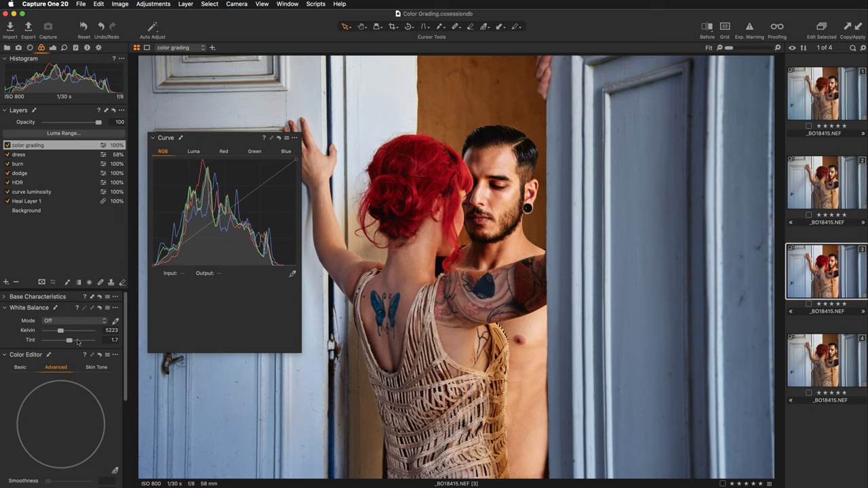
pyautogui.scroll(-5, 77, 379)
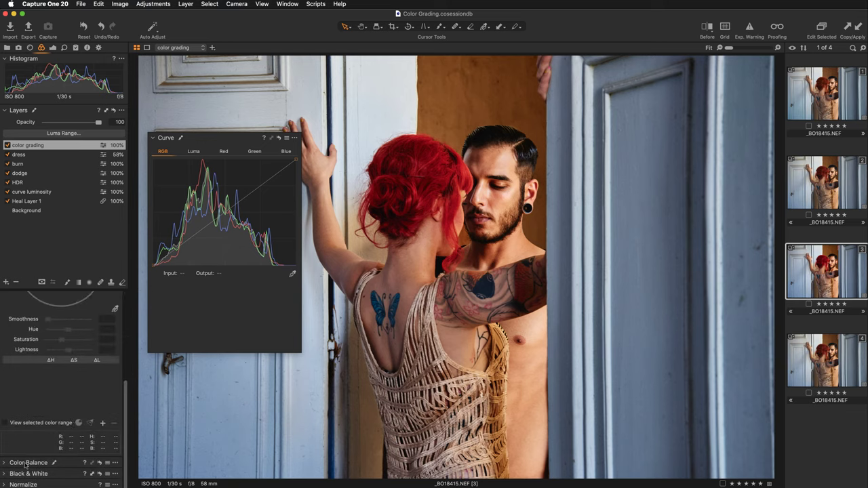
pyautogui.moveTo(26, 462); pyautogui.dragTo(207, 89)
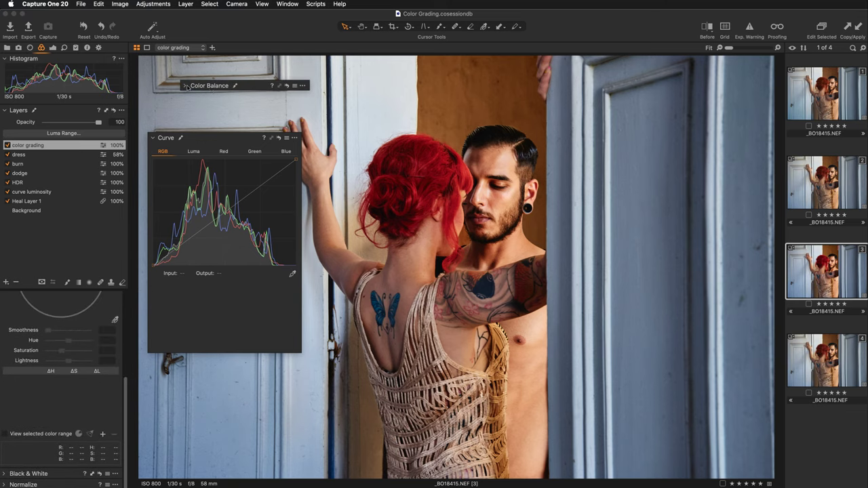
pyautogui.click(186, 87)
pyautogui.click(195, 310)
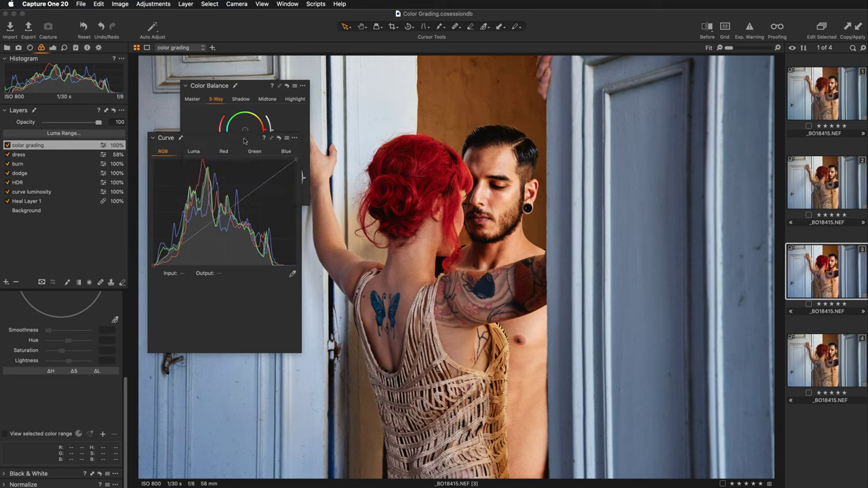
pyautogui.moveTo(221, 84); pyautogui.dragTo(185, 67)
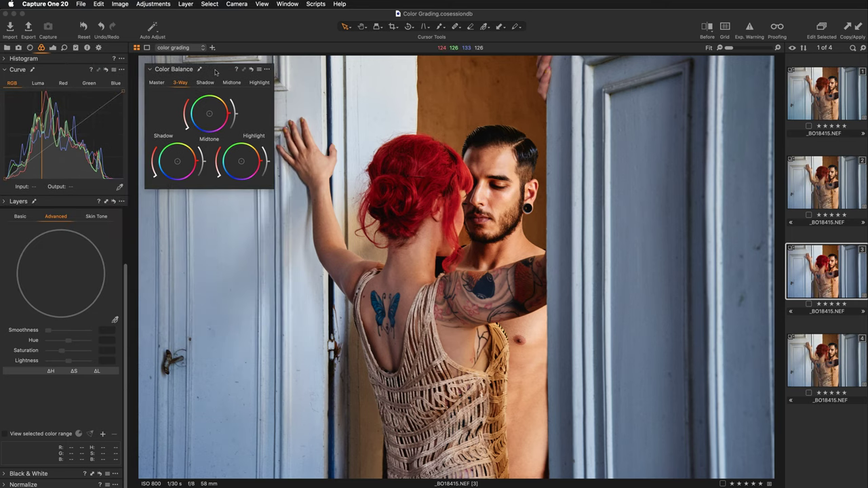
pyautogui.click(157, 83)
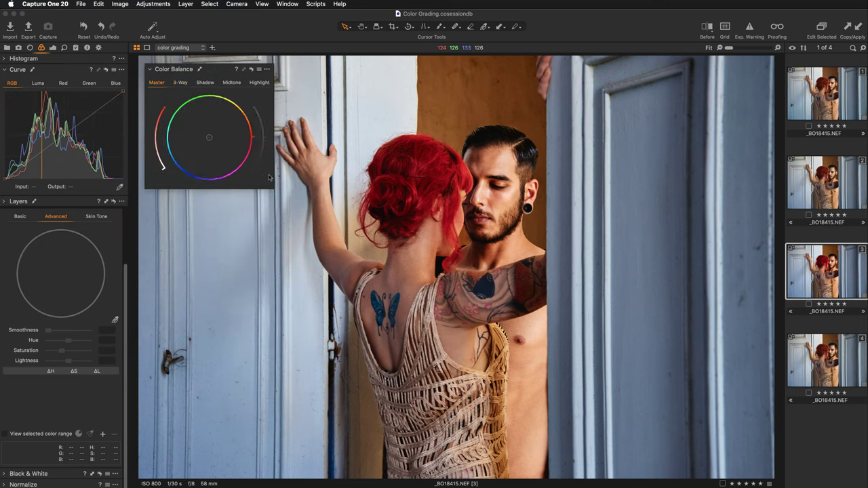
pyautogui.moveTo(271, 187); pyautogui.dragTo(314, 225)
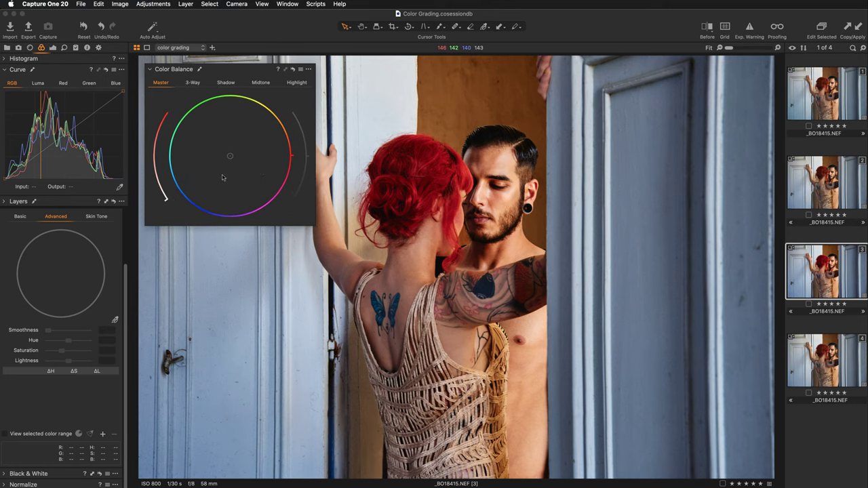
# Step: Compare the complementary orange and blue palette in Adobe Color with the Color Balance wheel in Capture One
pyautogui.press('super+Tab')
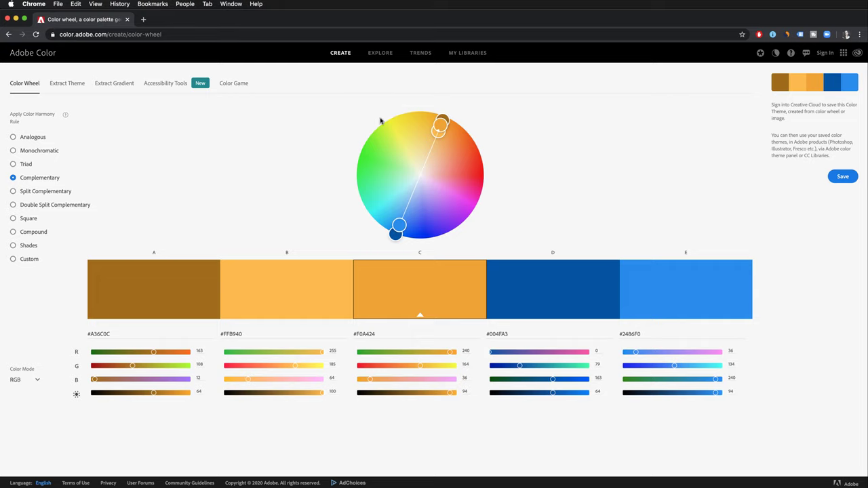
pyautogui.press('super+Tab')
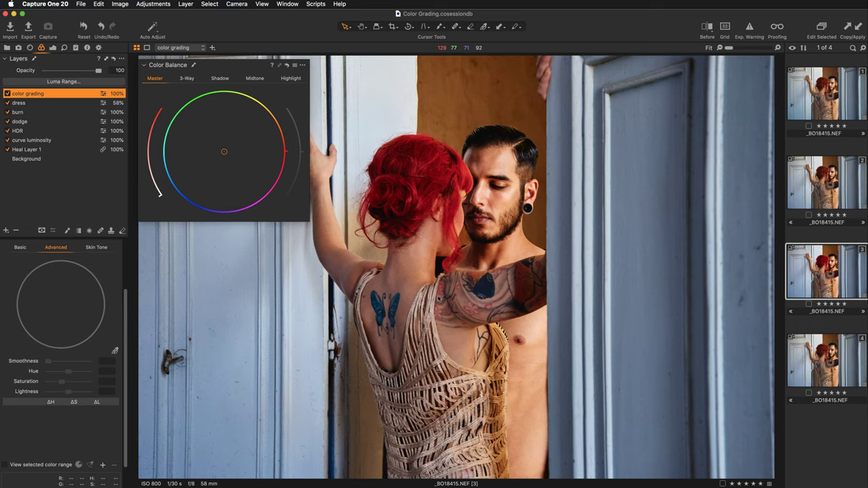
pyautogui.press('super+Tab')
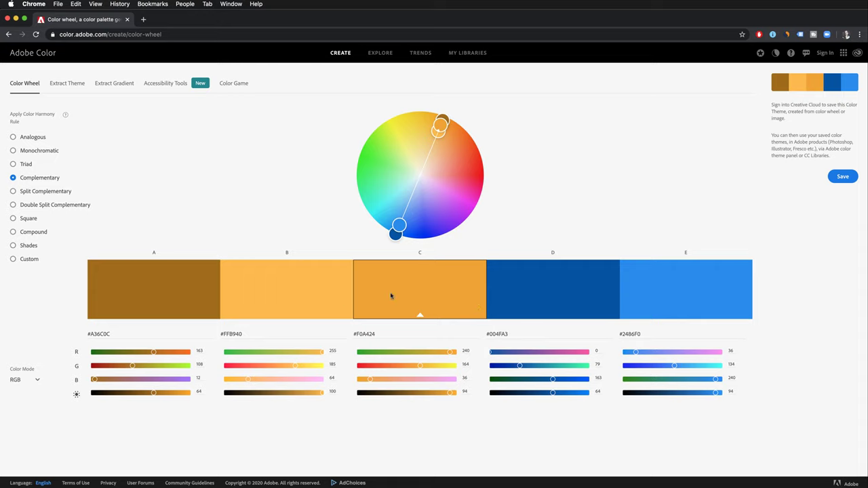
pyautogui.press('super+Tab')
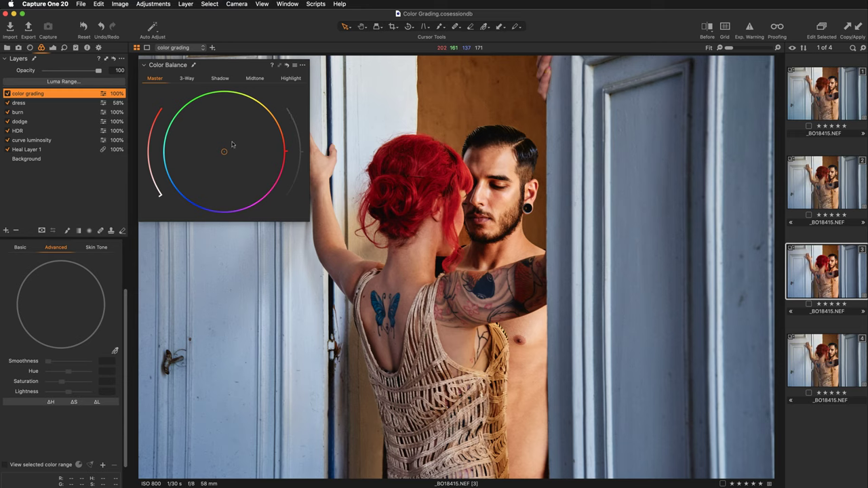
# Step: Tint the whole image slightly orange with the Master colour balance and shift the shadows towards blue
pyautogui.moveTo(224, 150); pyautogui.dragTo(233, 144)
pyautogui.moveTo(152, 182)
pyautogui.mouseDown()
pyautogui.moveTo(156, 109)
pyautogui.moveTo(143, 179)
pyautogui.mouseUp()
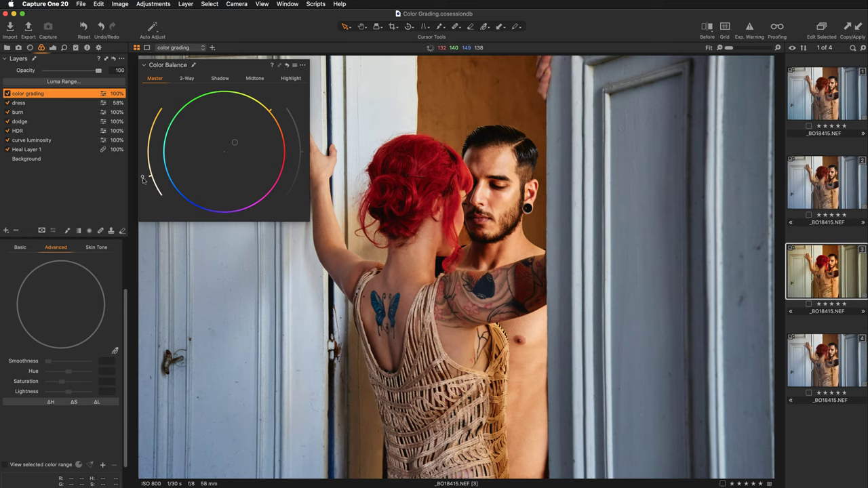
pyautogui.click(224, 83)
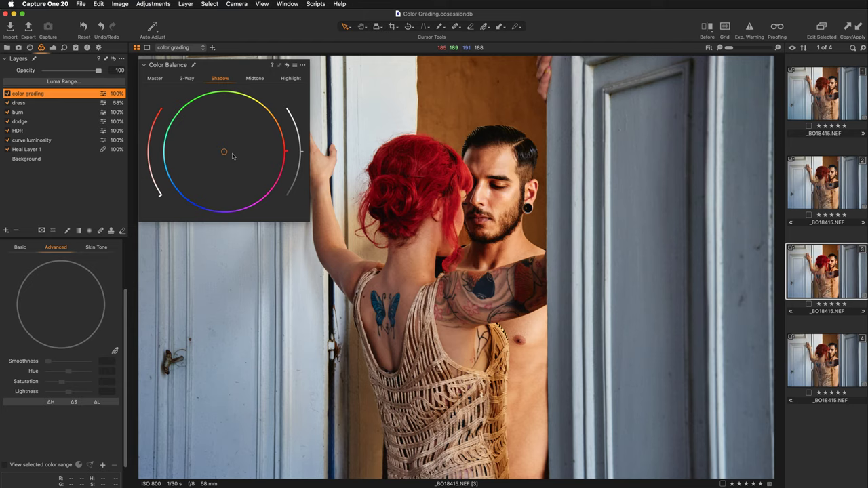
pyautogui.moveTo(223, 152); pyautogui.dragTo(217, 159)
# Step: Shift the midtones and highlights slightly towards orange in Color Balance
pyautogui.click(255, 80)
pyautogui.click(227, 151)
pyautogui.moveTo(226, 152); pyautogui.dragTo(228, 147)
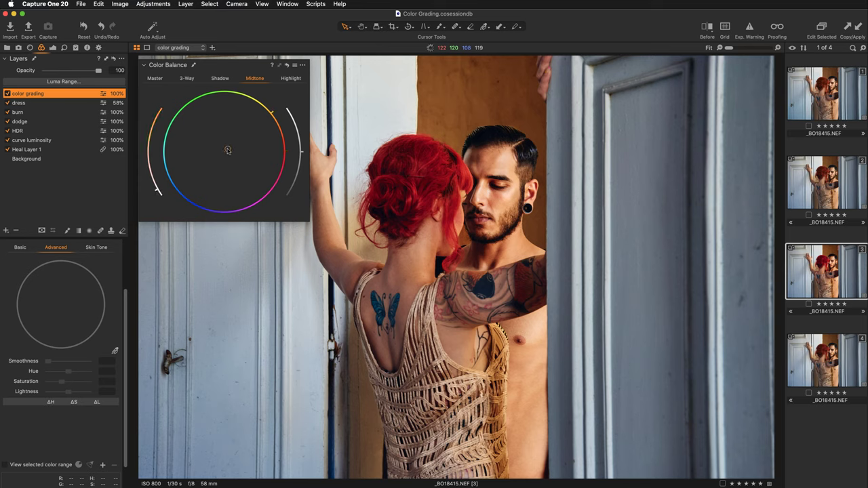
pyautogui.click(291, 80)
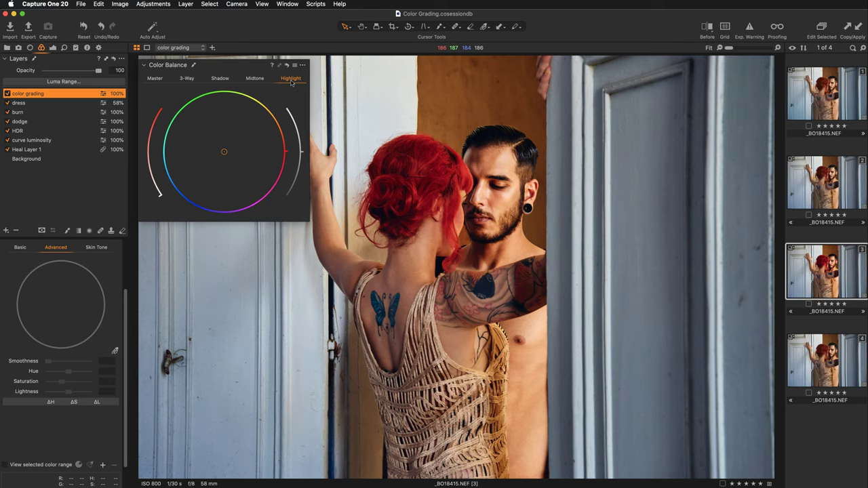
pyautogui.moveTo(224, 151); pyautogui.dragTo(227, 149)
pyautogui.moveTo(162, 199); pyautogui.dragTo(157, 196)
# Step: Lift the shadow lightness slightly in Color Balance and compare the photo with the color grading layer off and on
pyautogui.click(219, 78)
pyautogui.moveTo(303, 154)
pyautogui.mouseDown()
pyautogui.moveTo(306, 138)
pyautogui.moveTo(299, 143)
pyautogui.mouseUp()
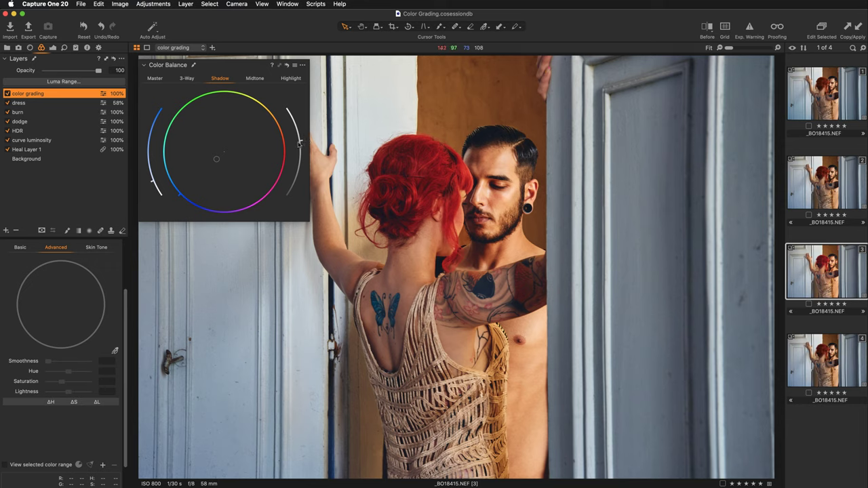
pyautogui.click(7, 93)
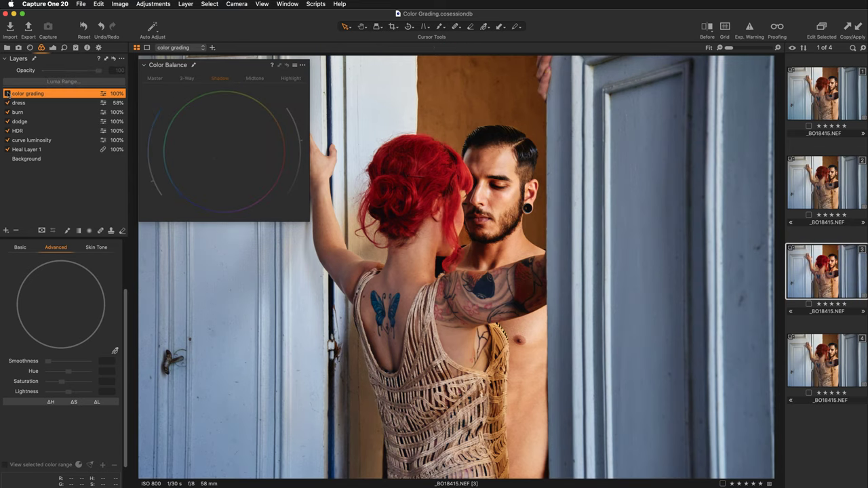
pyautogui.click(6, 93)
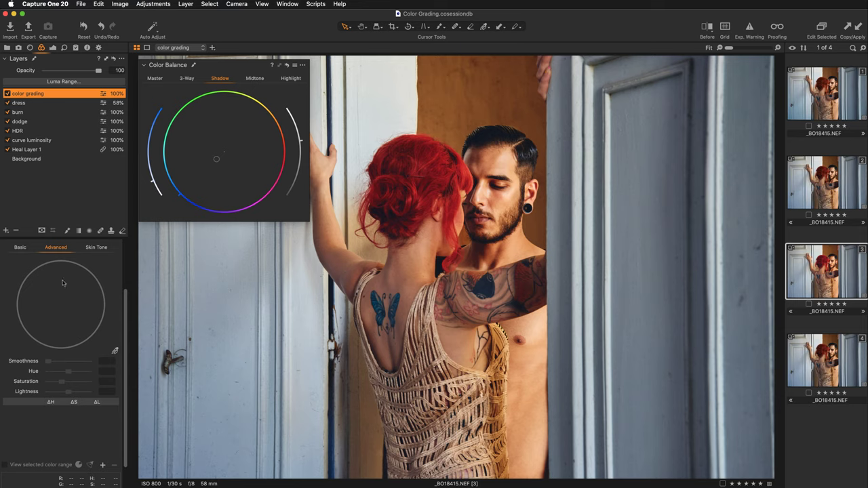
# Step: Float the Color Editor over the photo's upper left corner and remove the floating Color Balance tool
pyautogui.scroll(2, 63, 283)
pyautogui.scroll(4, 63, 282)
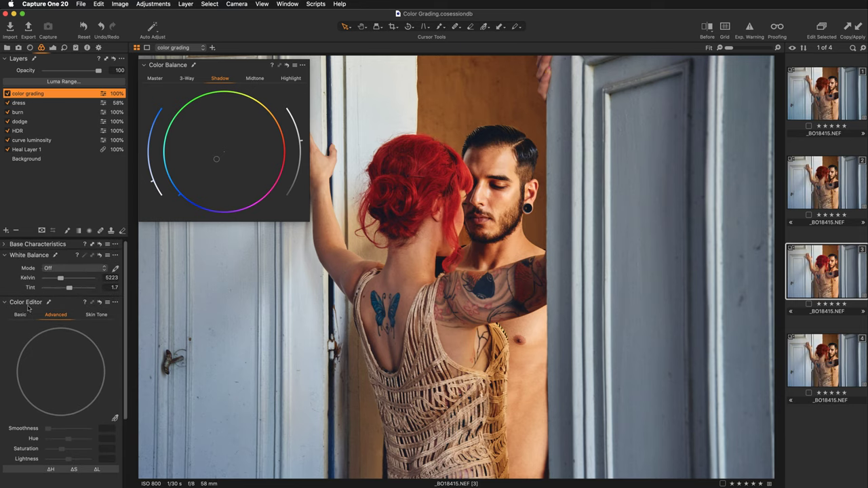
pyautogui.moveTo(30, 304); pyautogui.dragTo(186, 108)
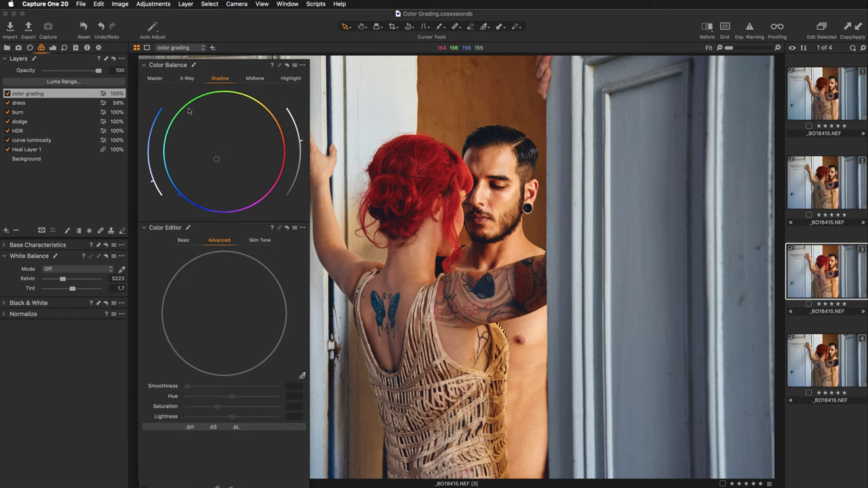
pyautogui.click(302, 65)
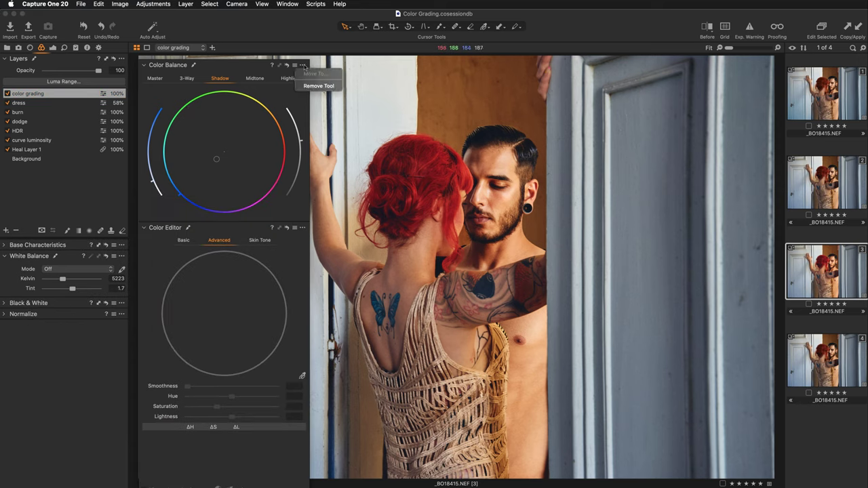
pyautogui.click(314, 86)
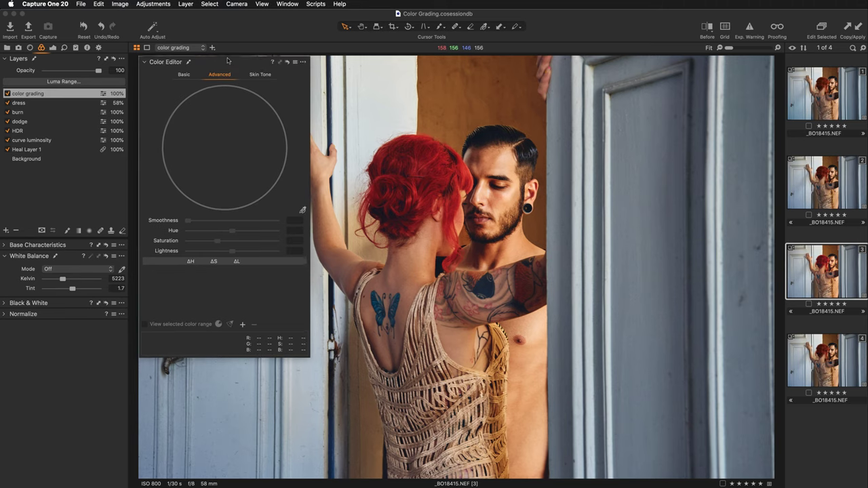
pyautogui.moveTo(227, 58); pyautogui.dragTo(230, 62)
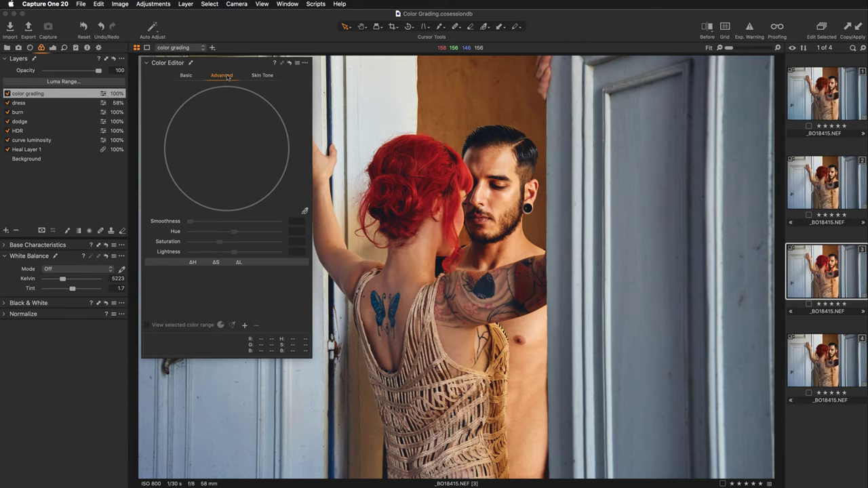
# Step: Hide the thumbnail browser and sample the woman's red hair as the colour range for the advanced Color Editor
pyautogui.press('super+b')
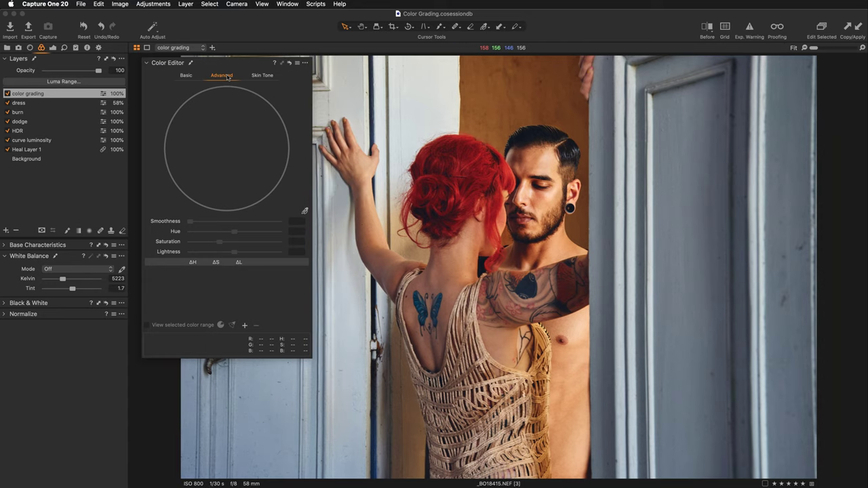
pyautogui.click(292, 210)
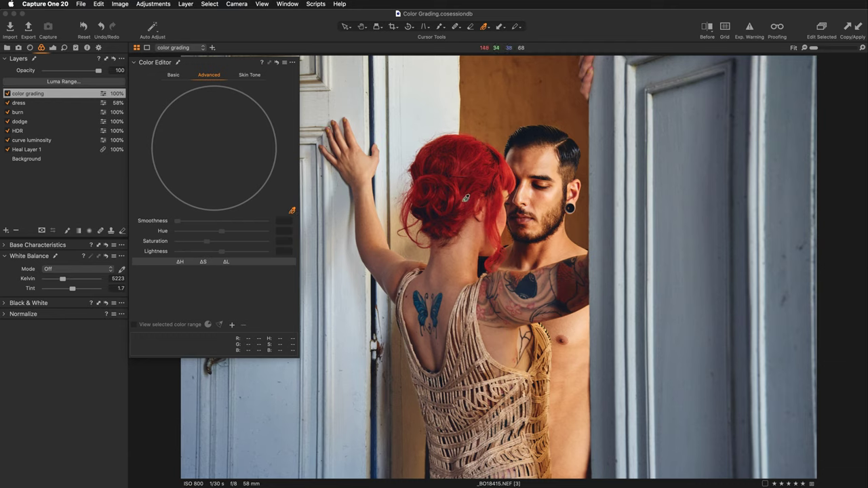
pyautogui.click(466, 198)
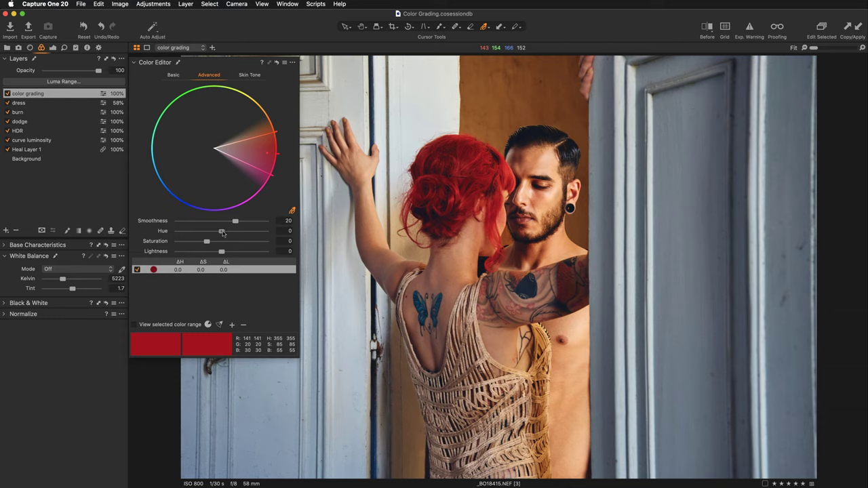
# Step: Try hue shifts of 21.4 and -8.2 on the red hair colour, and reset the hue
pyautogui.moveTo(222, 233); pyautogui.dragTo(254, 234)
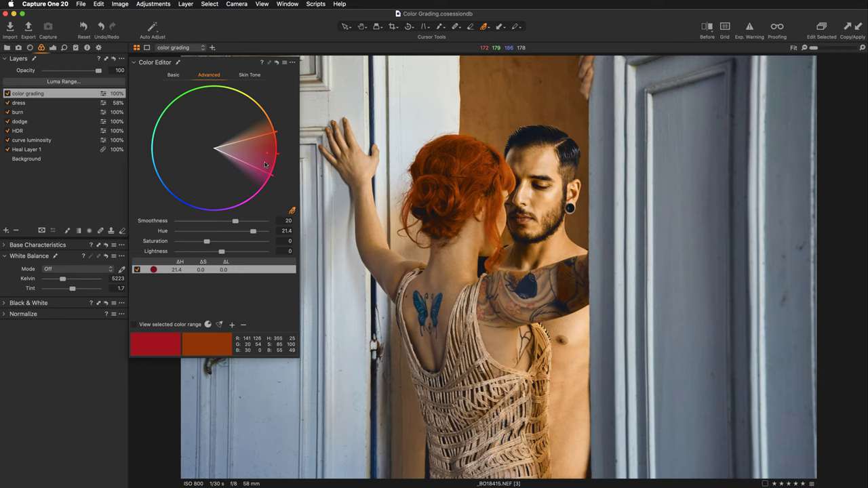
pyautogui.moveTo(252, 233); pyautogui.dragTo(210, 233)
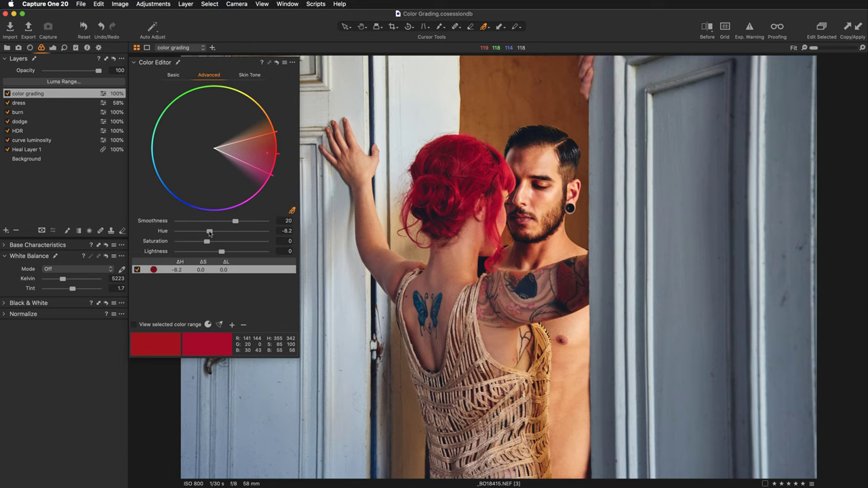
pyautogui.doubleClick(210, 232)
# Step: Set the red hair colour's hue to 7.6 and saturation to -12.1, and check the affected areas with the selected colour range view
pyautogui.moveTo(221, 232); pyautogui.dragTo(232, 232)
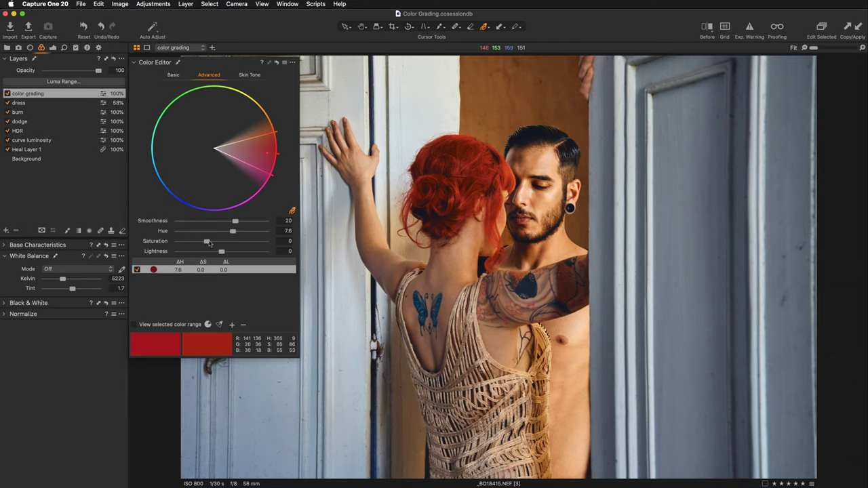
pyautogui.moveTo(207, 242); pyautogui.dragTo(203, 242)
pyautogui.click(135, 325)
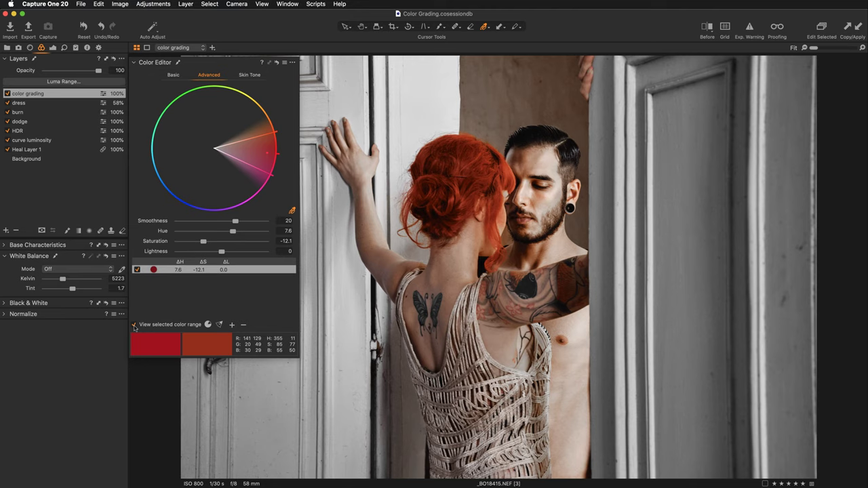
pyautogui.click(134, 325)
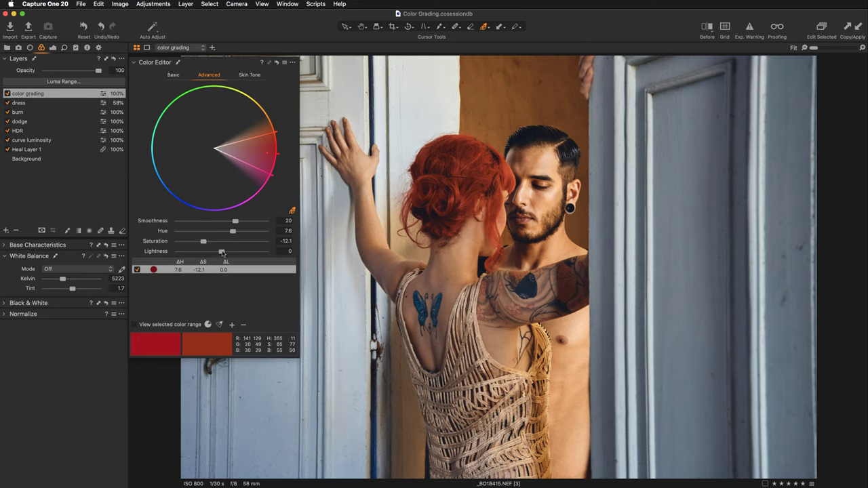
# Step: Set the red hair colour's lightness to -3.5 and compare the photo with and without that colour adjustment
pyautogui.moveTo(221, 252); pyautogui.dragTo(220, 254)
pyautogui.click(137, 270)
pyautogui.click(136, 270)
pyautogui.moveTo(234, 66); pyautogui.dragTo(147, 40)
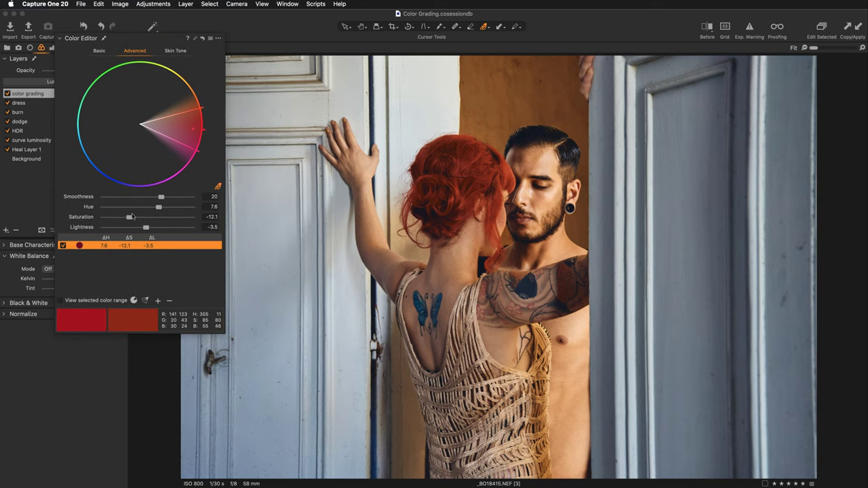
pyautogui.click(61, 246)
pyautogui.click(62, 246)
# Step: Switch to Adobe Color in Chrome to check the complementary orange and blue palette, and return to Capture One
pyautogui.press('super+Tab')
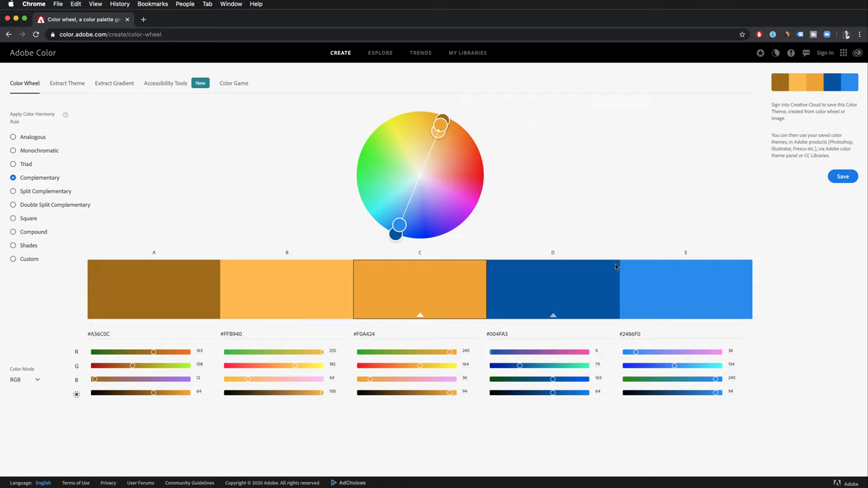
pyautogui.press('super+Tab')
pyautogui.click(492, 302)
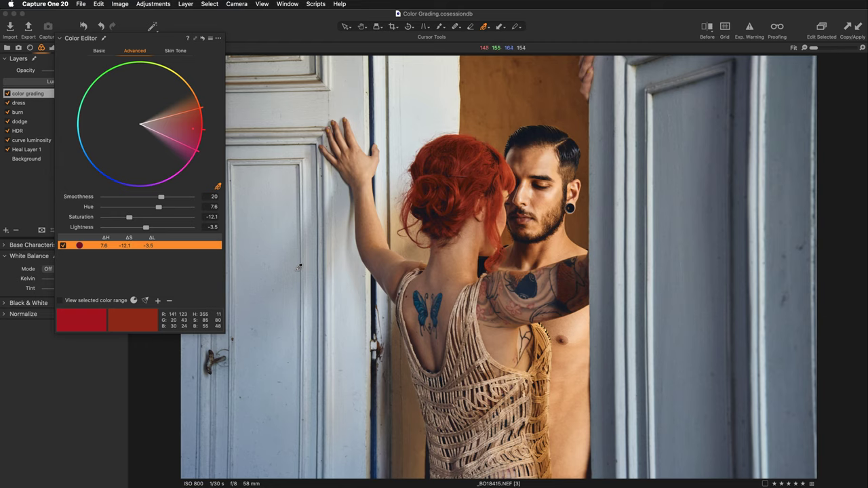
# Step: Sample the blue door as a new colour range expanded across all saturations, with saturation 16.5 and lightness -18.1
pyautogui.click(284, 415)
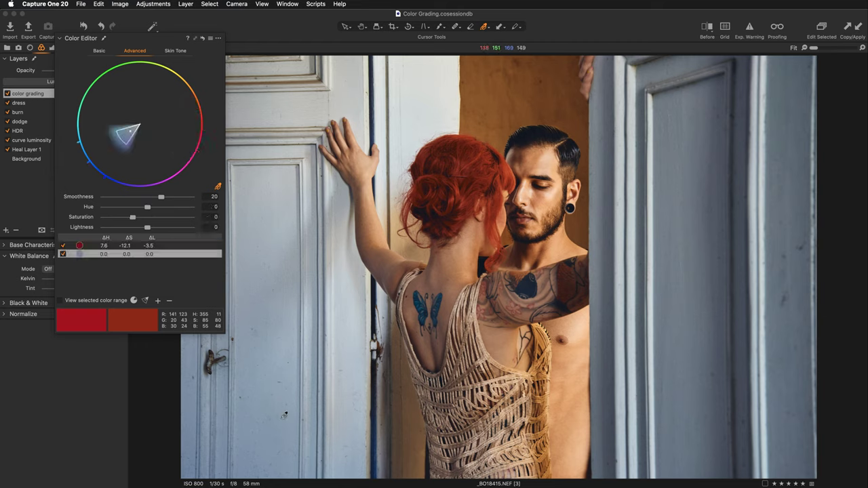
pyautogui.click(145, 300)
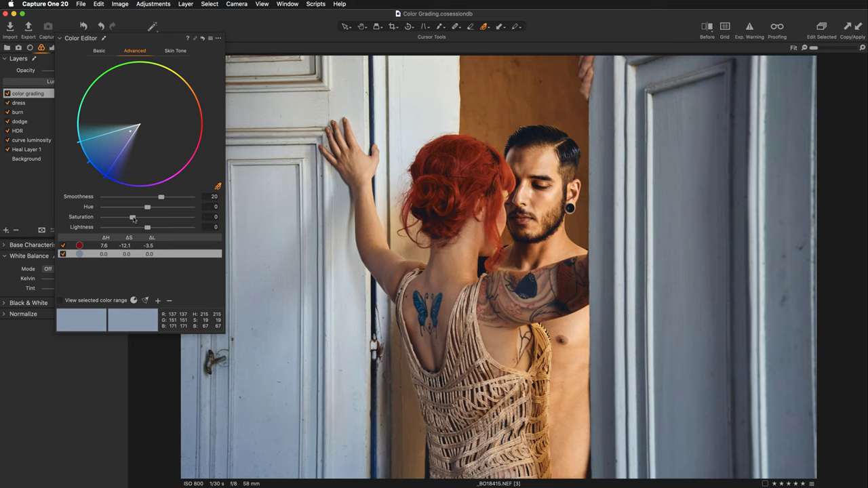
pyautogui.moveTo(133, 218)
pyautogui.mouseDown()
pyautogui.moveTo(146, 220)
pyautogui.moveTo(139, 219)
pyautogui.mouseUp()
pyautogui.doubleClick(84, 217)
pyautogui.press('super+z')
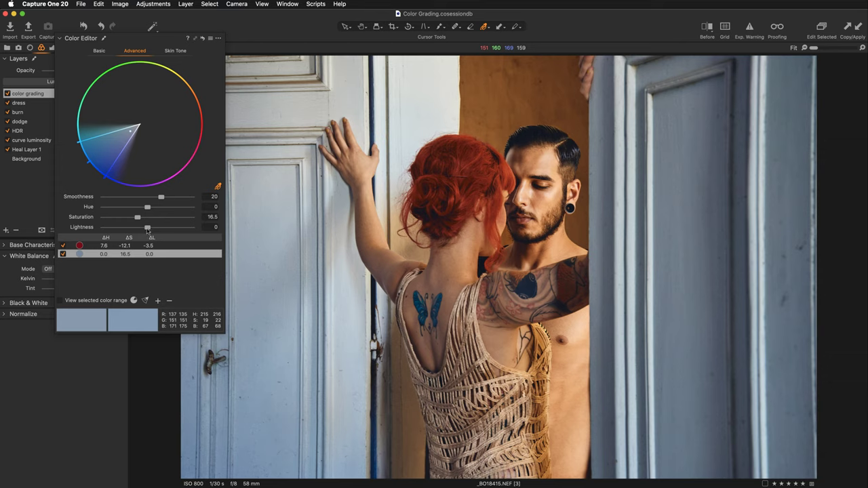
pyautogui.moveTo(147, 229); pyautogui.dragTo(139, 230)
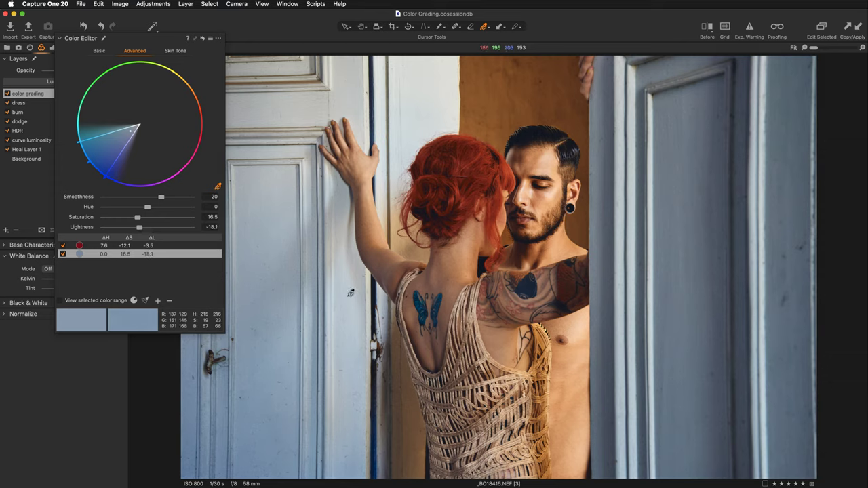
# Step: Compare the photo with and without the blue door adjustment, and set that colour's saturation to 18.3
pyautogui.click(62, 255)
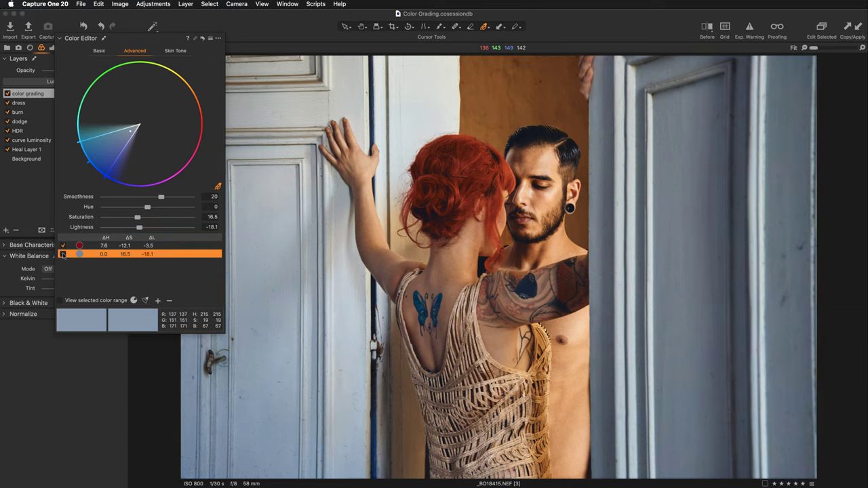
pyautogui.click(62, 254)
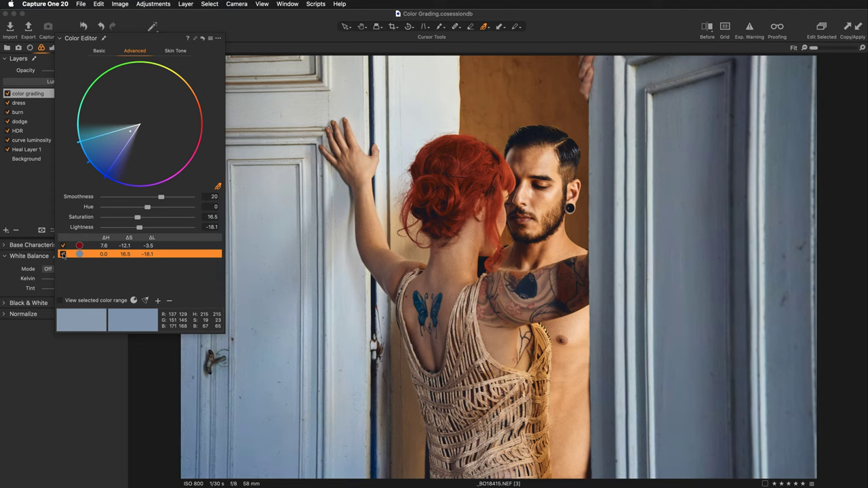
pyautogui.click(62, 254)
pyautogui.click(62, 255)
pyautogui.click(63, 254)
pyautogui.click(62, 254)
pyautogui.moveTo(138, 218); pyautogui.dragTo(138, 219)
# Step: Set up the layer eraser with a flow of 13 and a much smaller size for the butterfly tattoo
pyautogui.scroll(5, 490, 309)
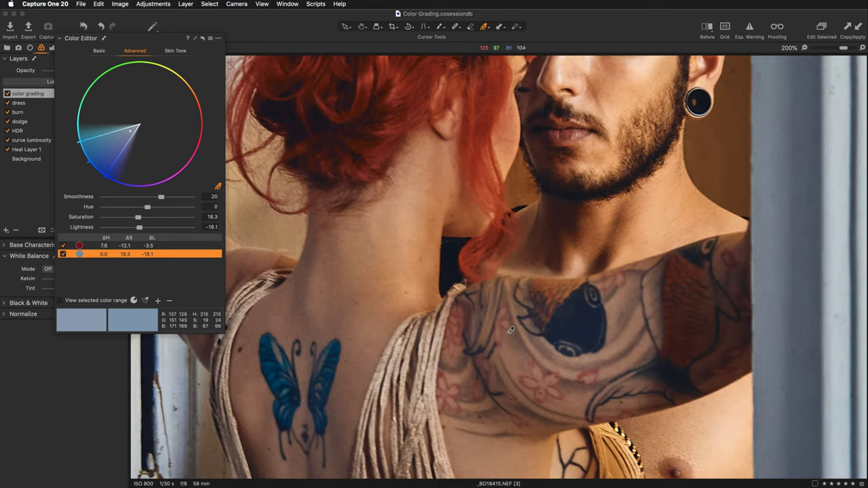
pyautogui.click(319, 407)
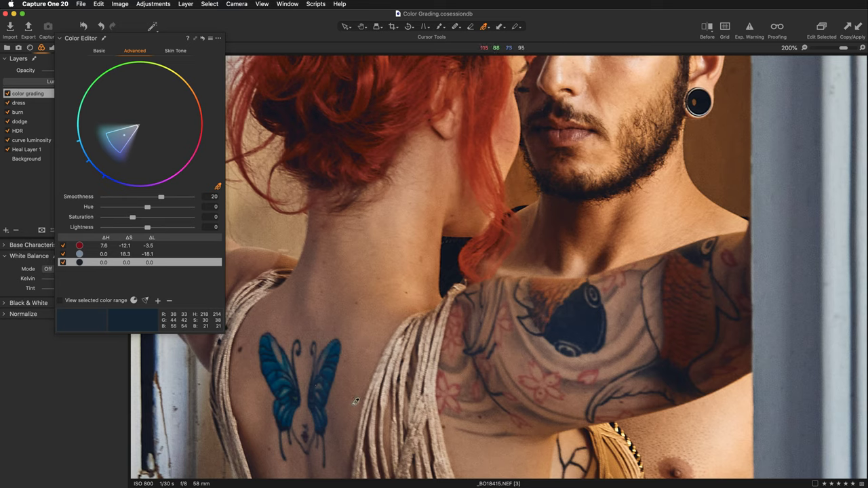
pyautogui.press('super+z')
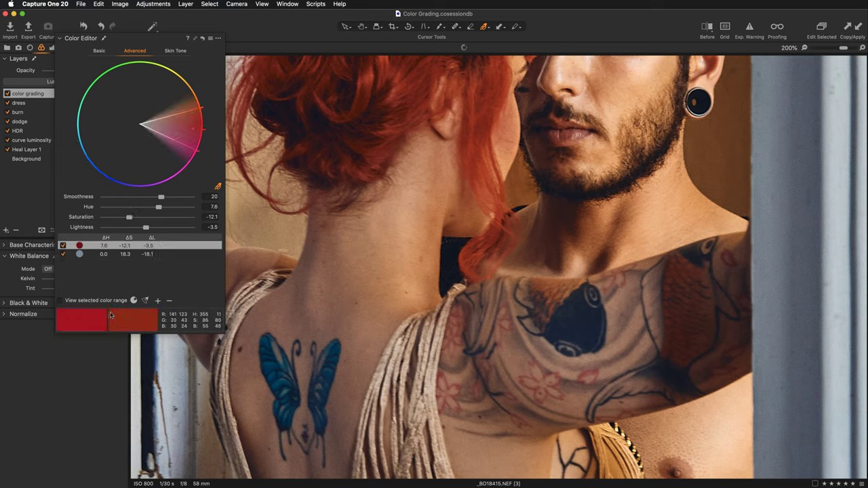
pyautogui.click(360, 28)
pyautogui.moveTo(280, 378); pyautogui.dragTo(390, 188)
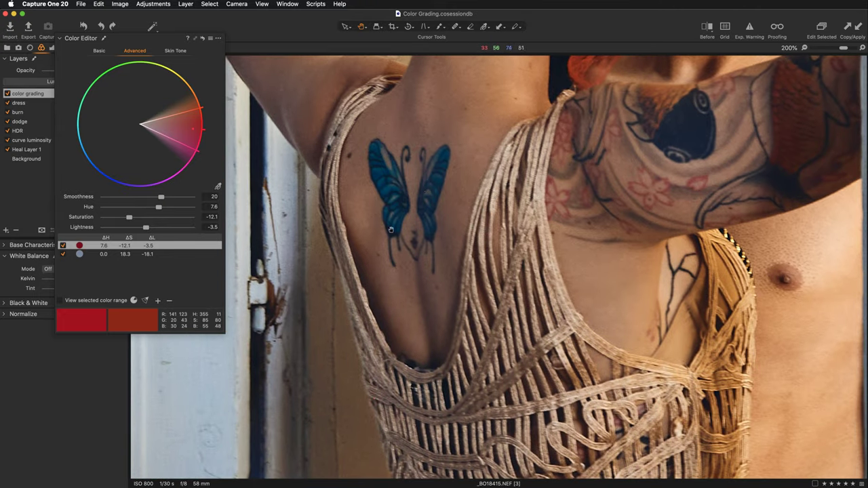
pyautogui.press('e')
pyautogui.rightClick(375, 249)
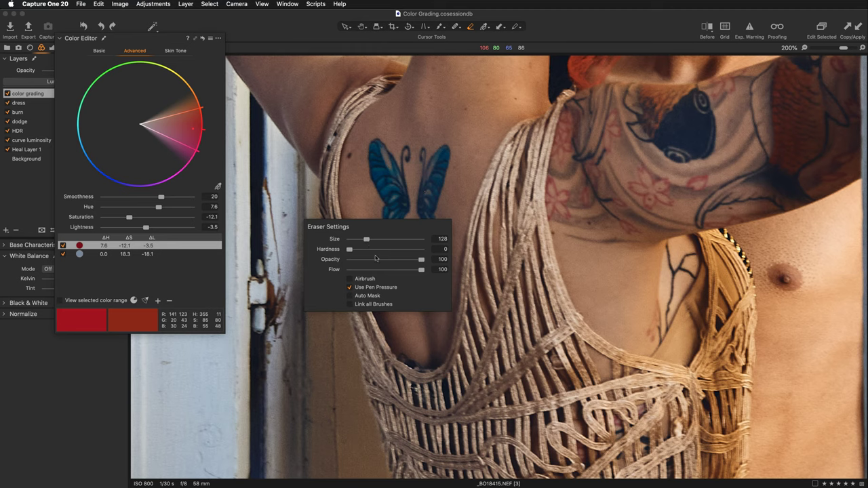
pyautogui.moveTo(419, 270); pyautogui.dragTo(360, 269)
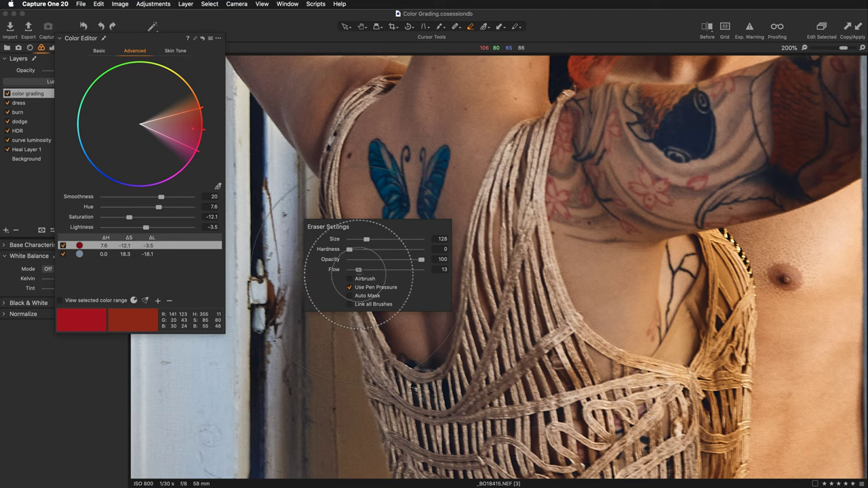
pyautogui.moveTo(366, 239); pyautogui.dragTo(353, 238)
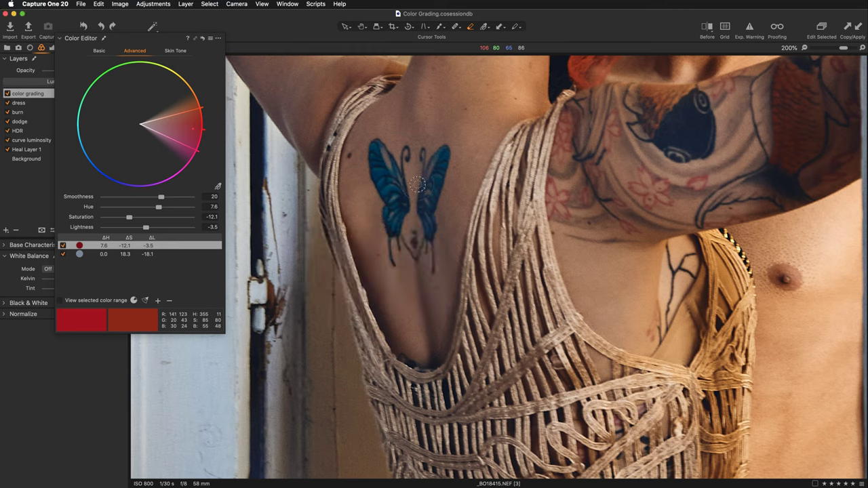
# Step: Erase the color grading layer's mask over the butterfly tattoo's wings, checking the mask overlay and the whole photo
pyautogui.moveTo(391, 190)
pyautogui.mouseDown()
pyautogui.moveTo(375, 148)
pyautogui.moveTo(389, 191)
pyautogui.mouseUp()
pyautogui.press('m')
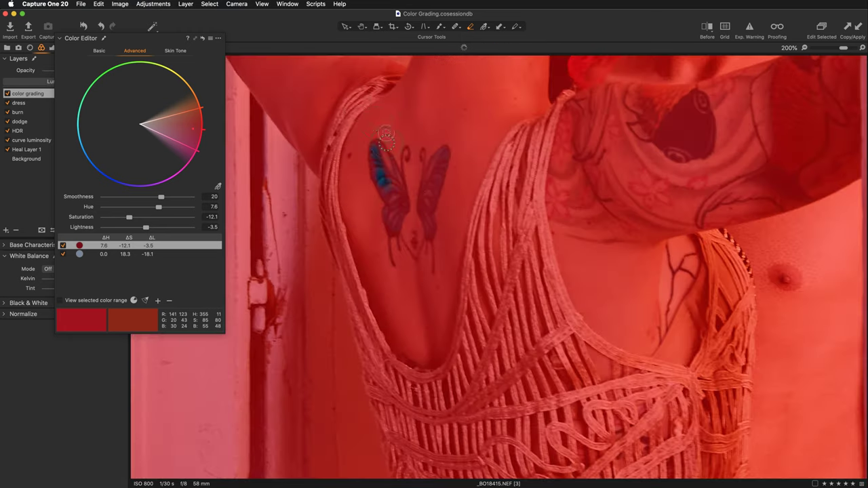
pyautogui.press('m')
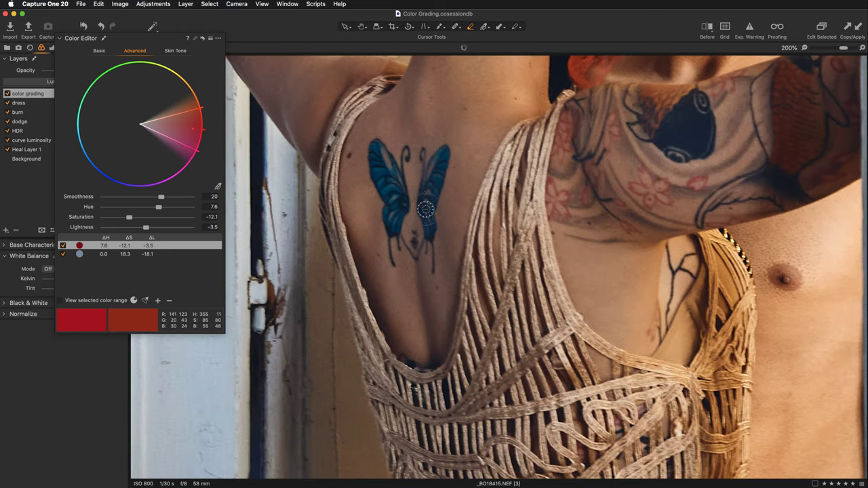
pyautogui.moveTo(424, 198)
pyautogui.mouseDown()
pyautogui.moveTo(442, 148)
pyautogui.moveTo(428, 199)
pyautogui.moveTo(432, 225)
pyautogui.moveTo(399, 215)
pyautogui.moveTo(391, 233)
pyautogui.moveTo(392, 196)
pyautogui.moveTo(367, 155)
pyautogui.mouseUp()
pyautogui.press('super+minus')
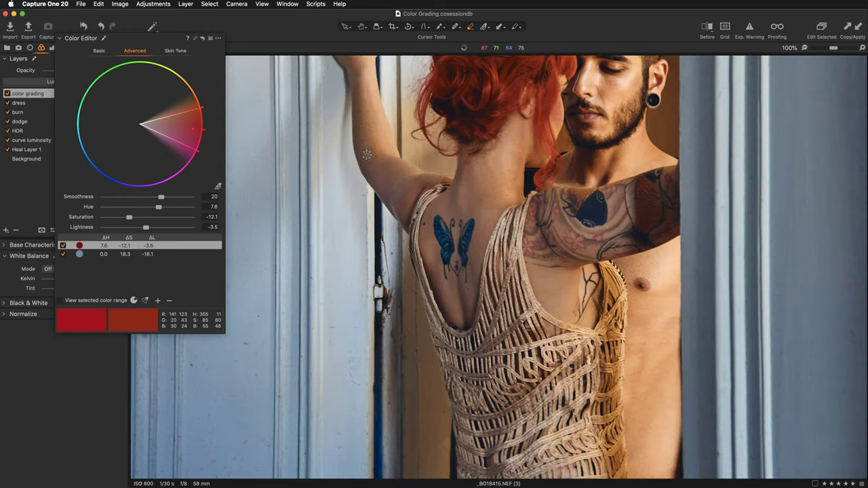
pyautogui.scroll(5, 484, 273)
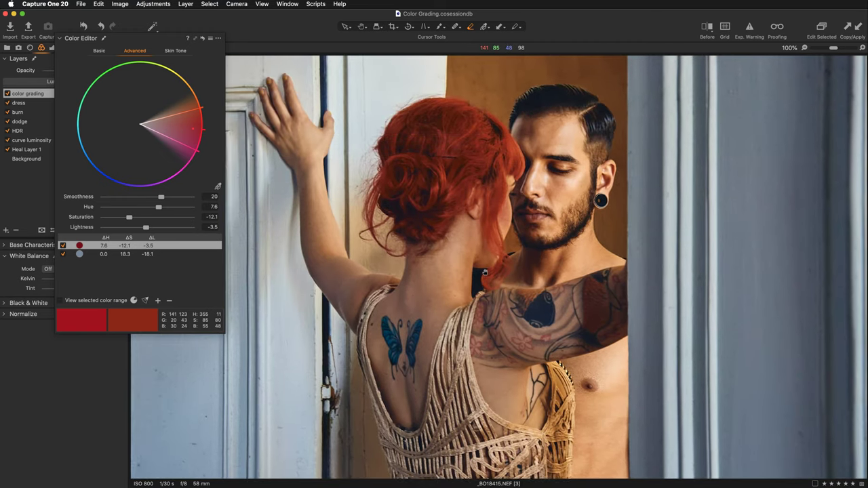
pyautogui.scroll(4, 490, 268)
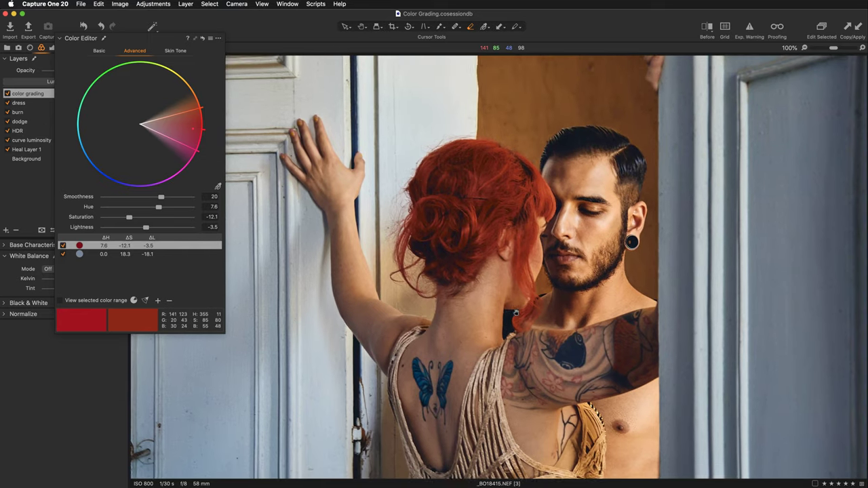
pyautogui.scroll(-3, 515, 316)
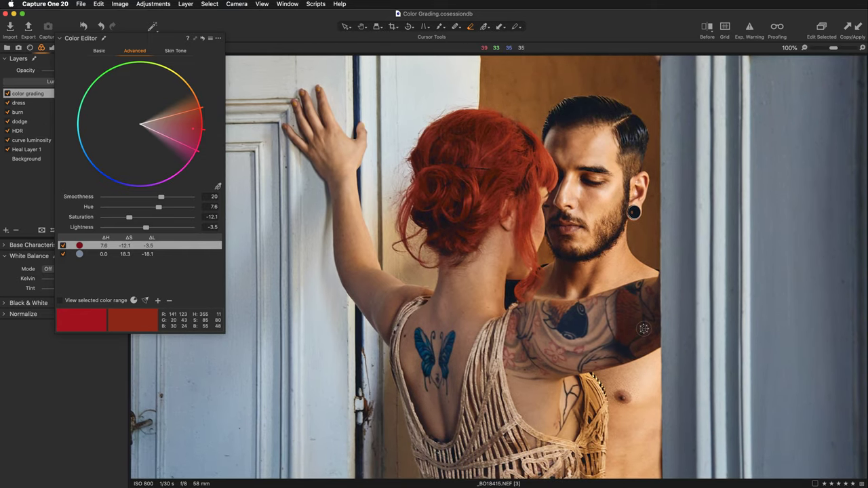
pyautogui.press('super+0')
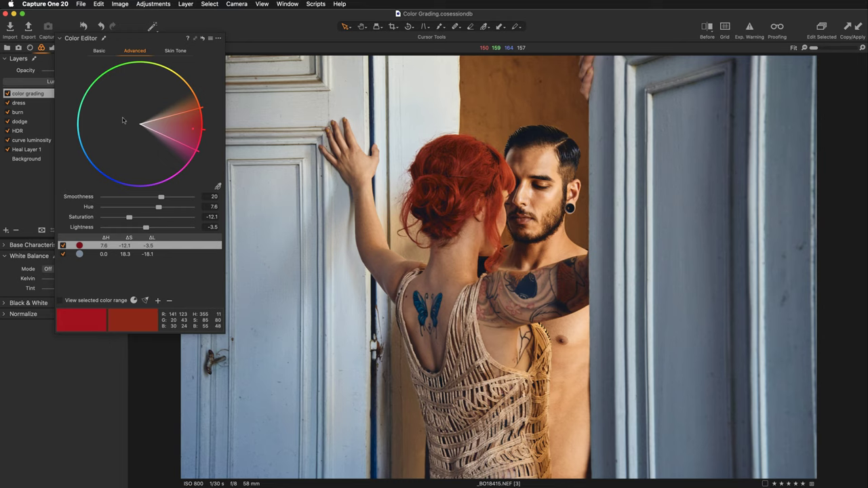
# Step: Sample the golden orange tone at the dress as a third colour range and check it with the selected colour range view
pyautogui.click(218, 186)
pyautogui.click(528, 334)
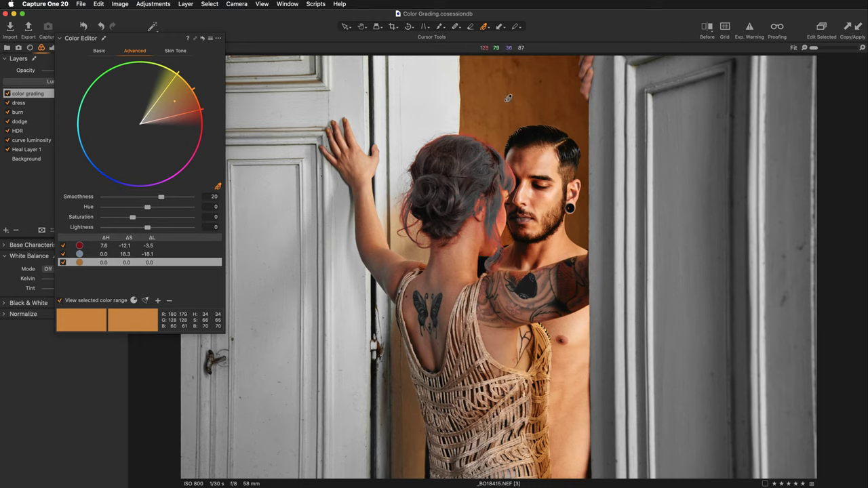
pyautogui.click(60, 300)
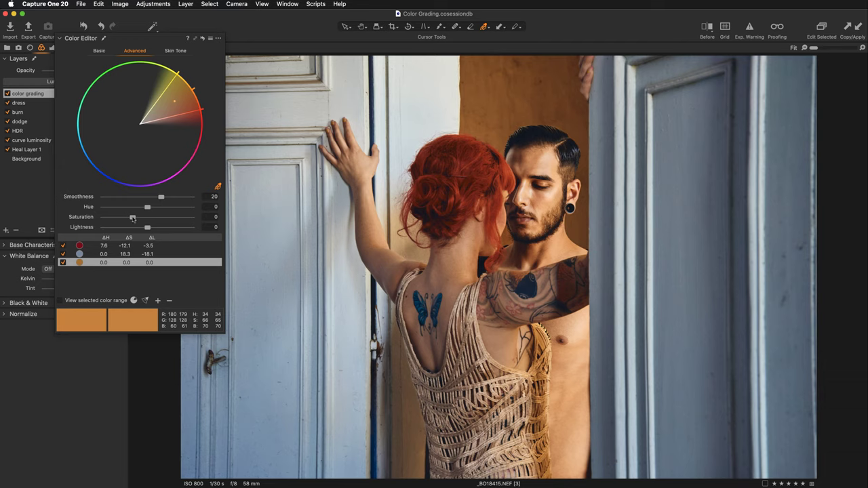
# Step: Set the orange colour range's saturation to -6 and lightness to -14.3
pyautogui.click(215, 217)
pyautogui.press('Down')
pyautogui.press('Down')
pyautogui.write('0')
pyautogui.press('Return')
pyautogui.moveTo(147, 228); pyautogui.dragTo(146, 228)
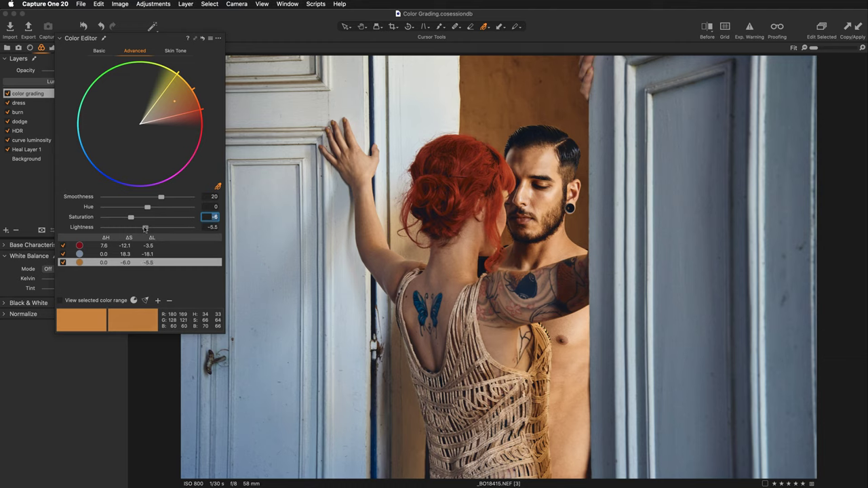
pyautogui.moveTo(145, 229); pyautogui.dragTo(141, 230)
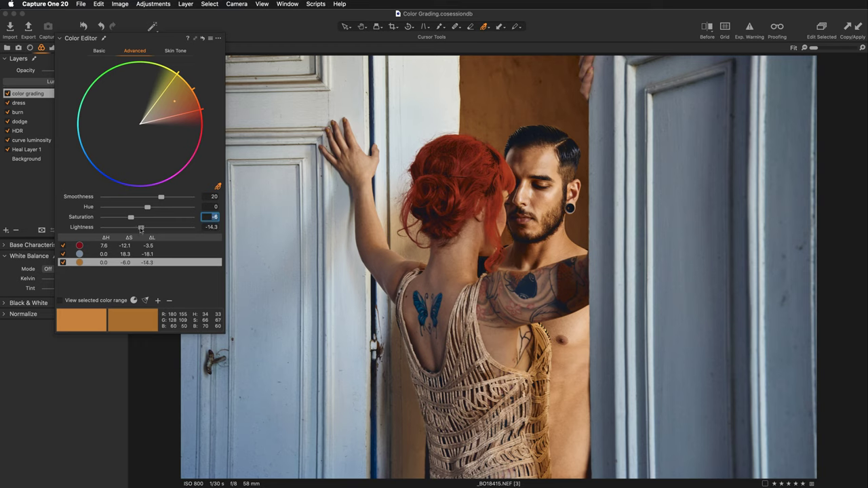
# Step: Compare the photo with and without the orange adjustment, and dock the Color Editor back among the other colour tools
pyautogui.click(62, 263)
pyautogui.click(62, 262)
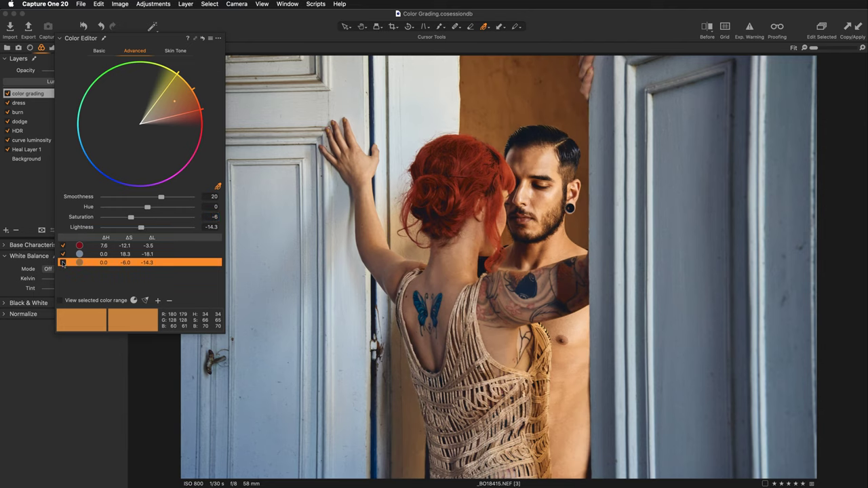
pyautogui.click(63, 263)
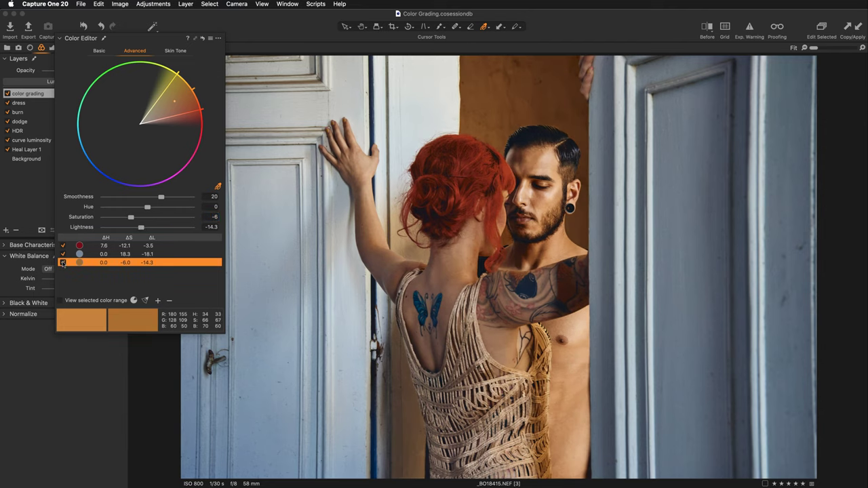
pyautogui.click(81, 245)
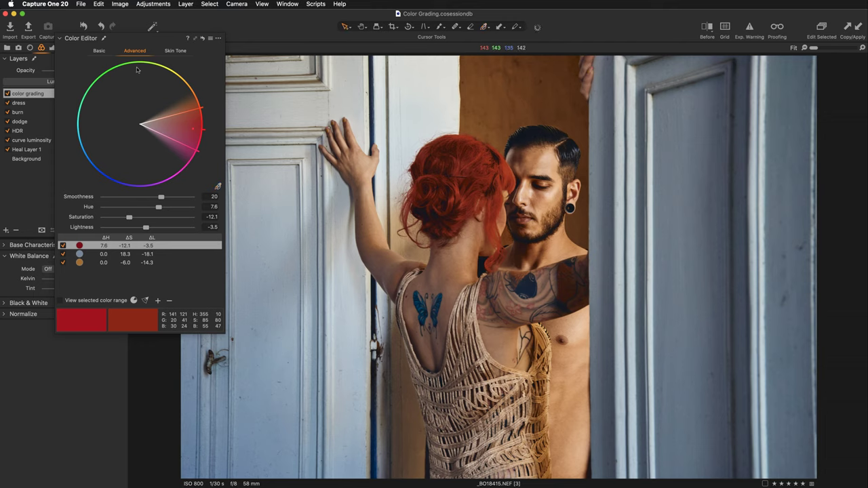
pyautogui.moveTo(144, 39); pyautogui.dragTo(71, 272)
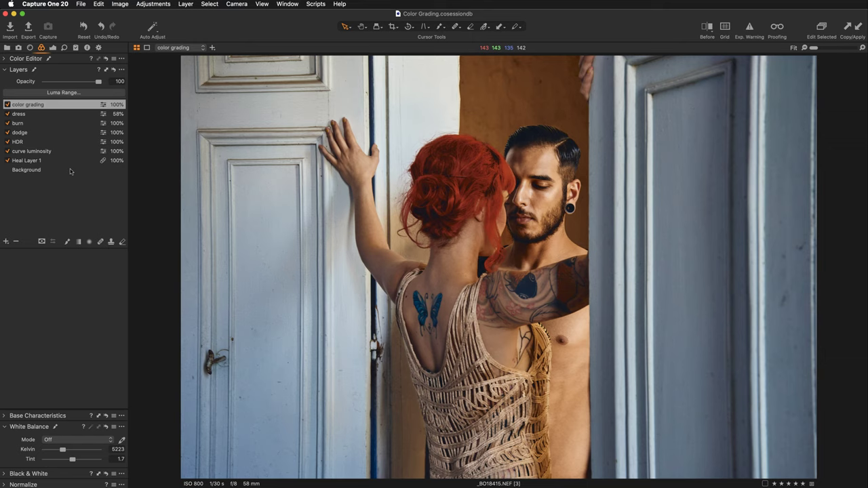
# Step: Add a slight positive Clarity to the color grading layer and inspect the couple at 100%
pyautogui.click(52, 49)
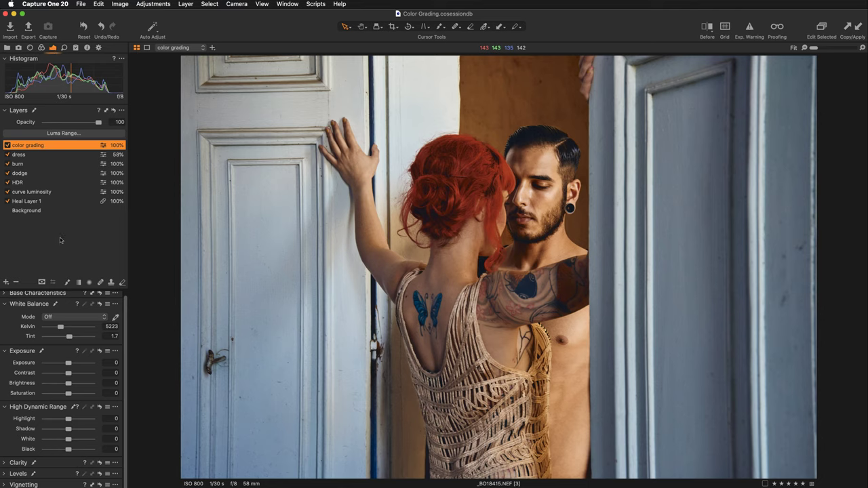
pyautogui.click(4, 462)
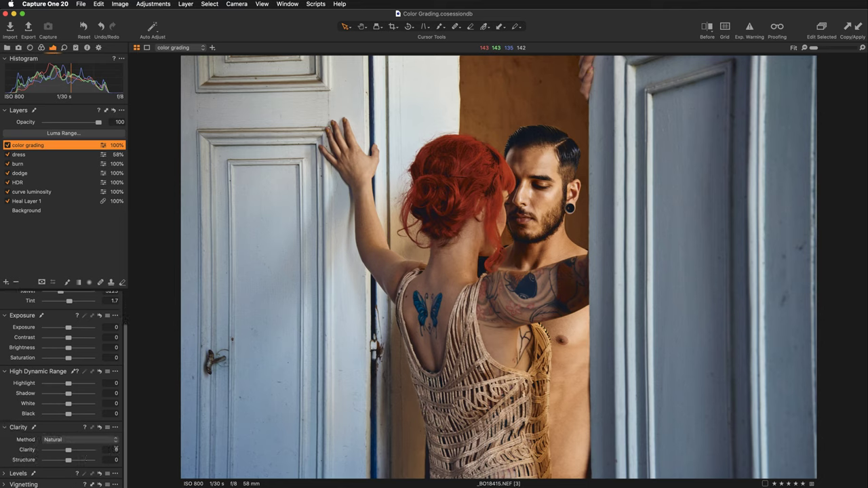
pyautogui.click(112, 449)
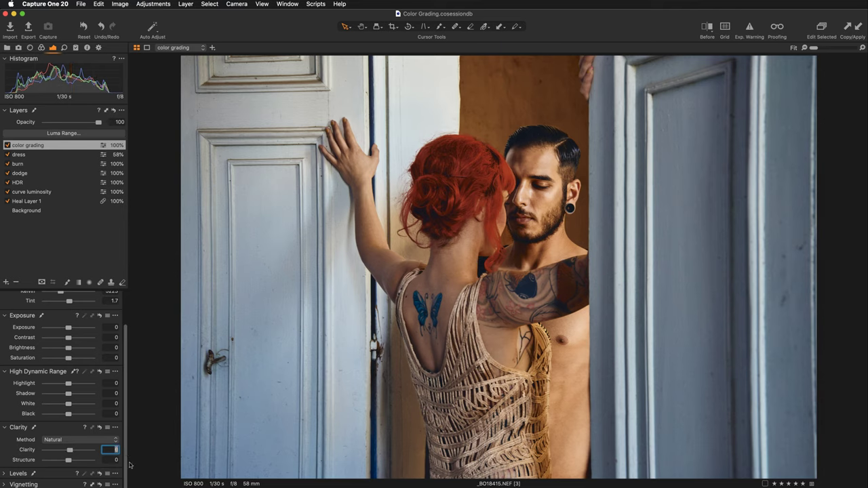
pyautogui.click(524, 418)
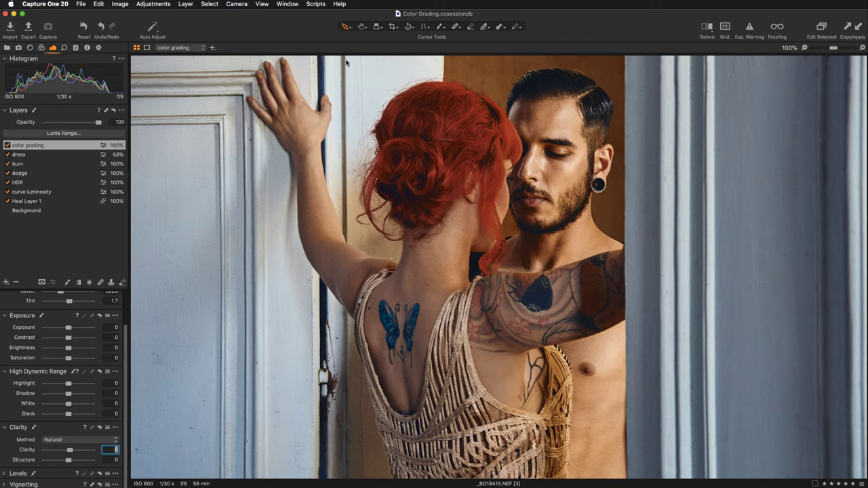
# Step: Set the Structure of the color grading layer to 11 to enhance the couple's fine detail
pyautogui.click(362, 26)
pyautogui.moveTo(527, 412); pyautogui.dragTo(497, 405)
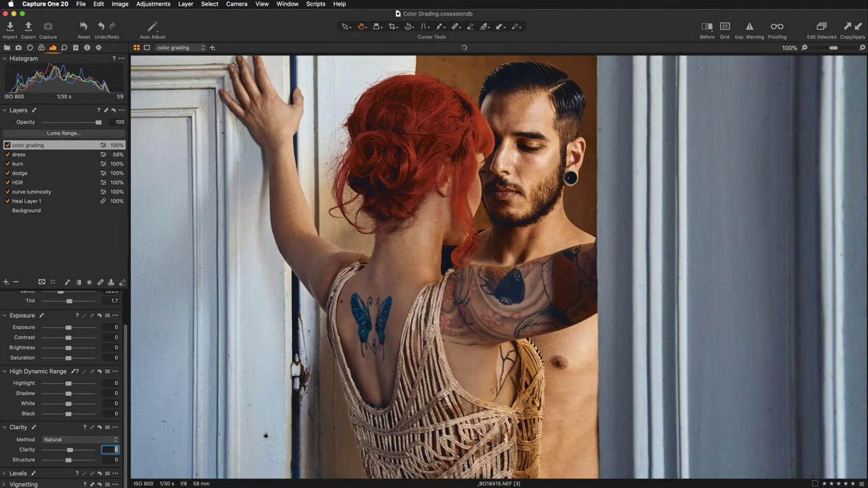
pyautogui.click(114, 460)
pyautogui.write('11')
pyautogui.press('Return')
pyautogui.press('Down')
pyautogui.press('Escape')
# Step: Set the Sharpening amount to 152 and inspect the couple's hair and faces at 200%
pyautogui.click(64, 47)
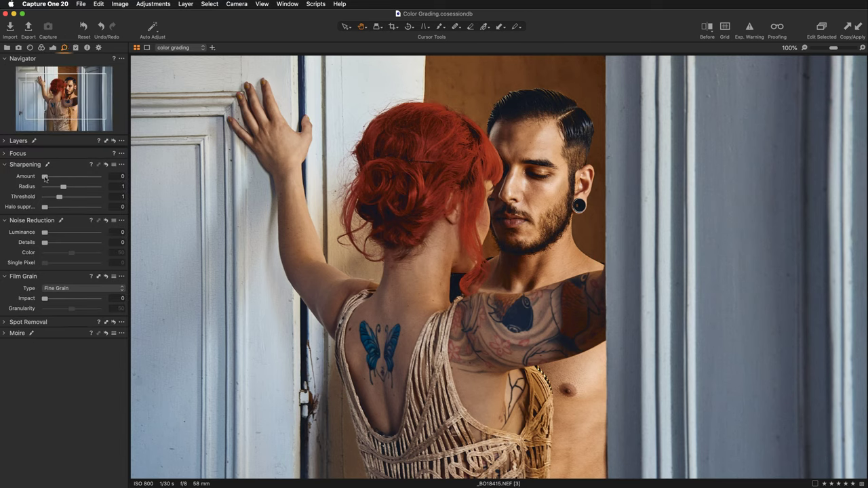
pyautogui.moveTo(44, 178); pyautogui.dragTo(53, 177)
pyautogui.press('super+plus')
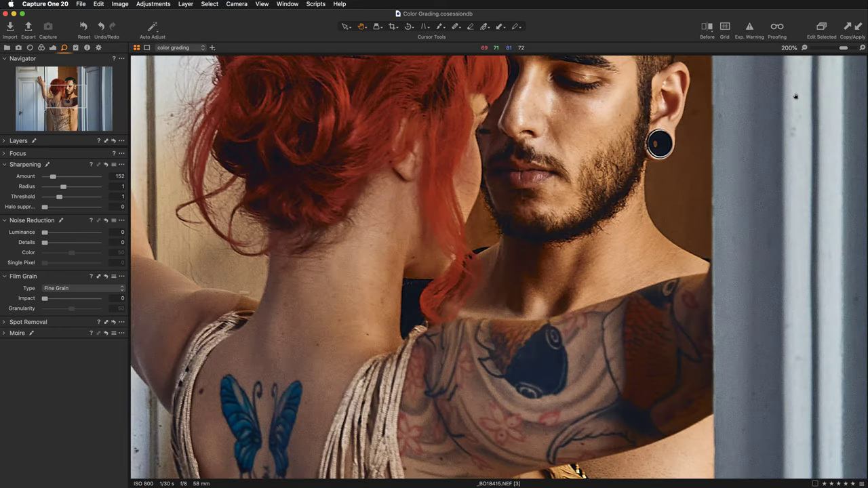
pyautogui.moveTo(524, 152); pyautogui.dragTo(561, 265)
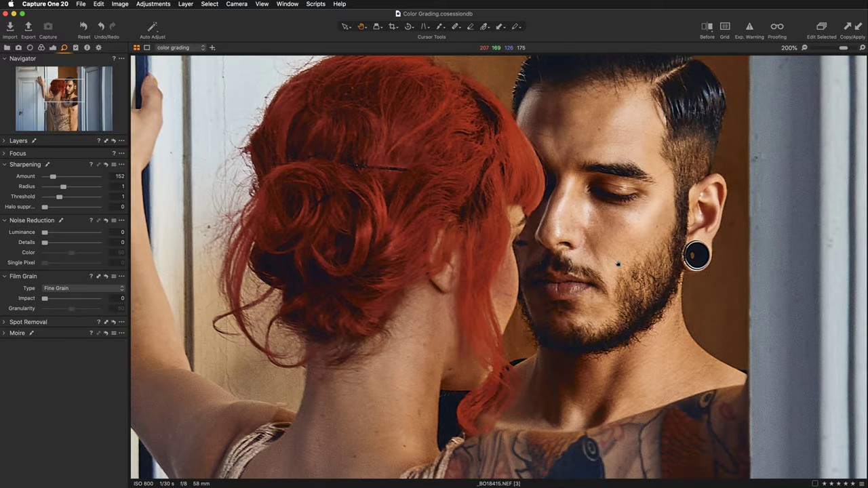
pyautogui.moveTo(618, 264); pyautogui.dragTo(577, 275)
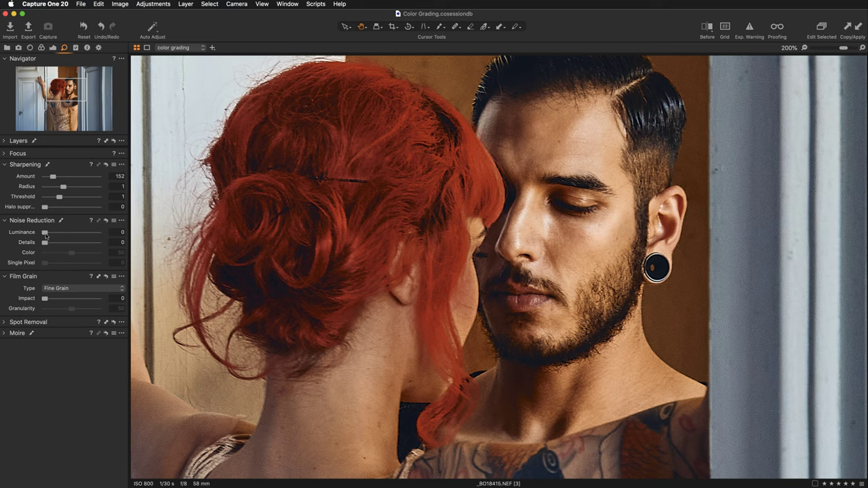
# Step: Set the luminance noise reduction to 8 and add Silver Rich film grain with an impact of 26
pyautogui.moveTo(45, 234); pyautogui.dragTo(49, 235)
pyautogui.click(78, 290)
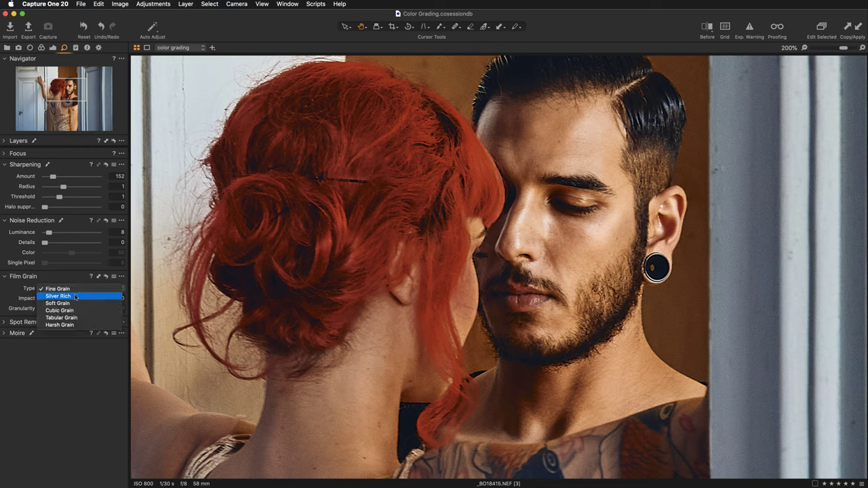
pyautogui.click(76, 297)
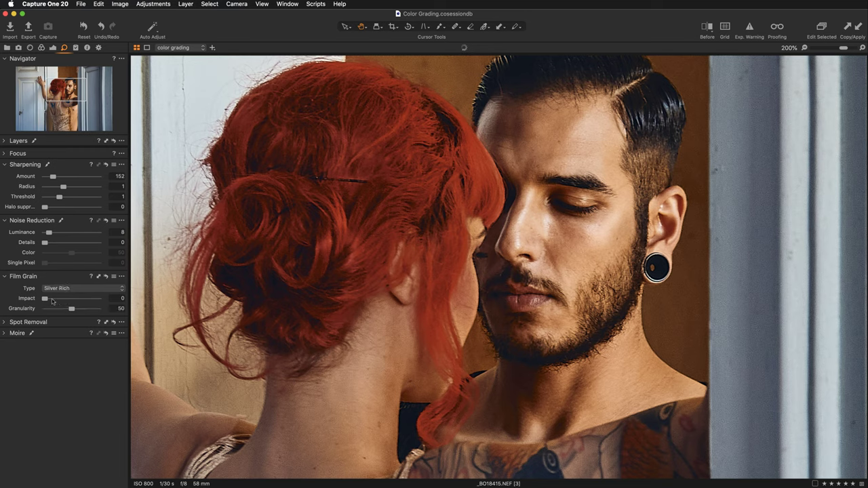
pyautogui.moveTo(45, 299); pyautogui.dragTo(57, 299)
pyautogui.moveTo(57, 300); pyautogui.dragTo(59, 300)
# Step: Raise the Sharpening amount to 169 and compare the couple with the before version at 100%
pyautogui.moveTo(54, 177); pyautogui.dragTo(56, 178)
pyautogui.press('super+minus')
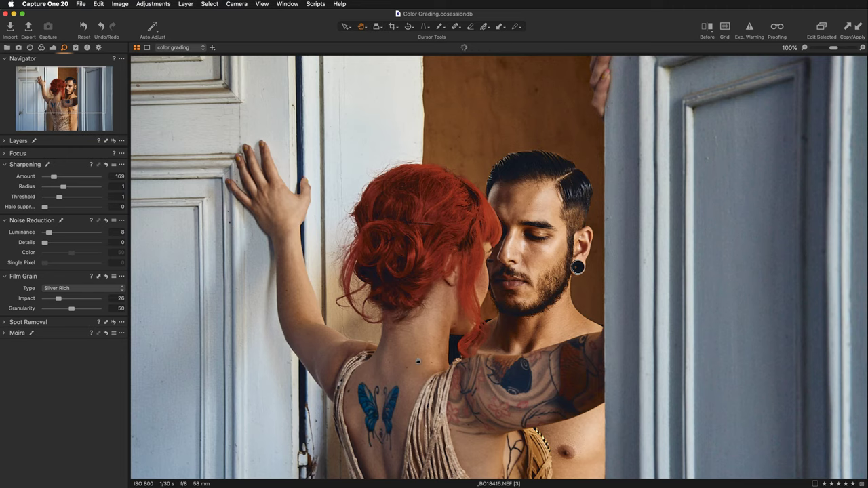
pyautogui.scroll(-3, 322, 288)
pyautogui.hscroll(-3, 322, 288)
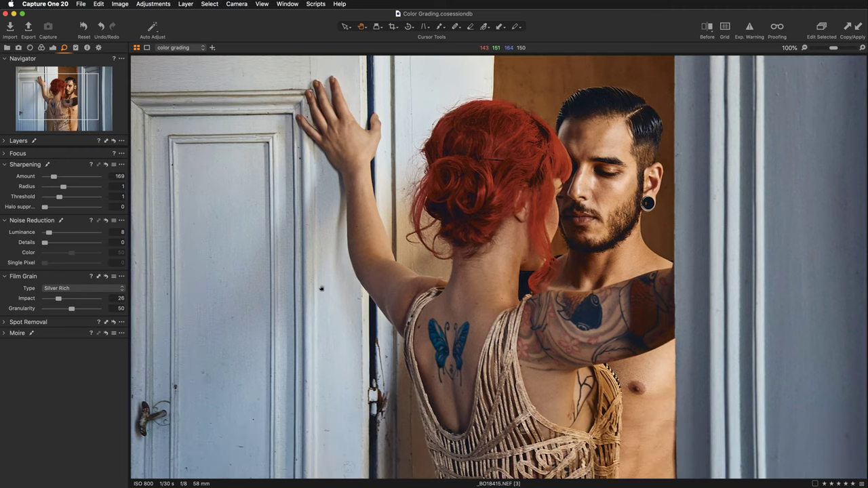
pyautogui.press('y')
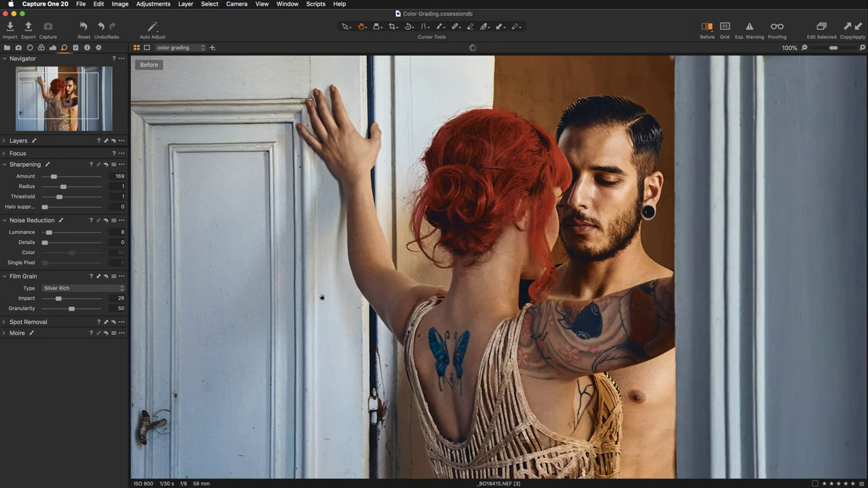